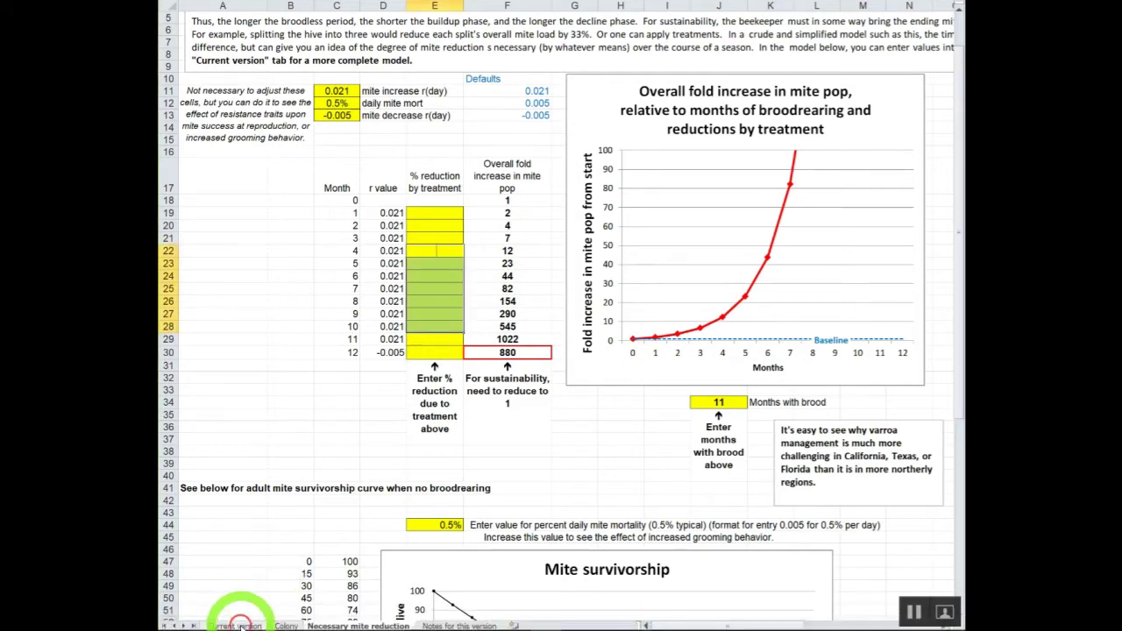
- Open the Current version sheet and look over the simulation chart and the varroa table's columns through the percentage of phoretic mites
click(235, 625)
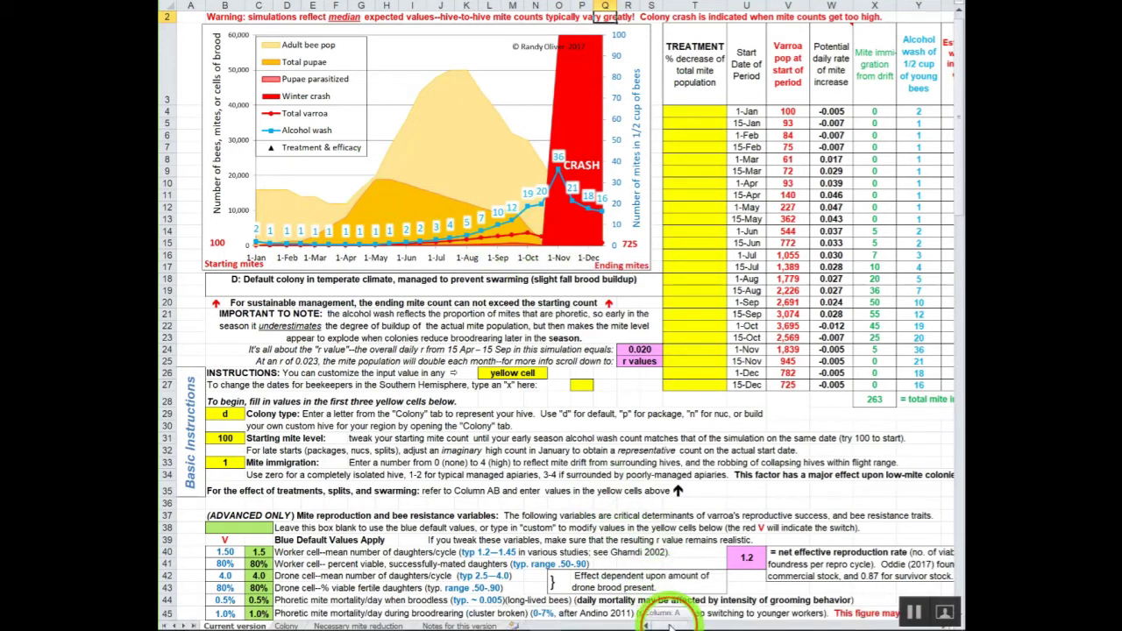
drag(670, 625, 679, 625)
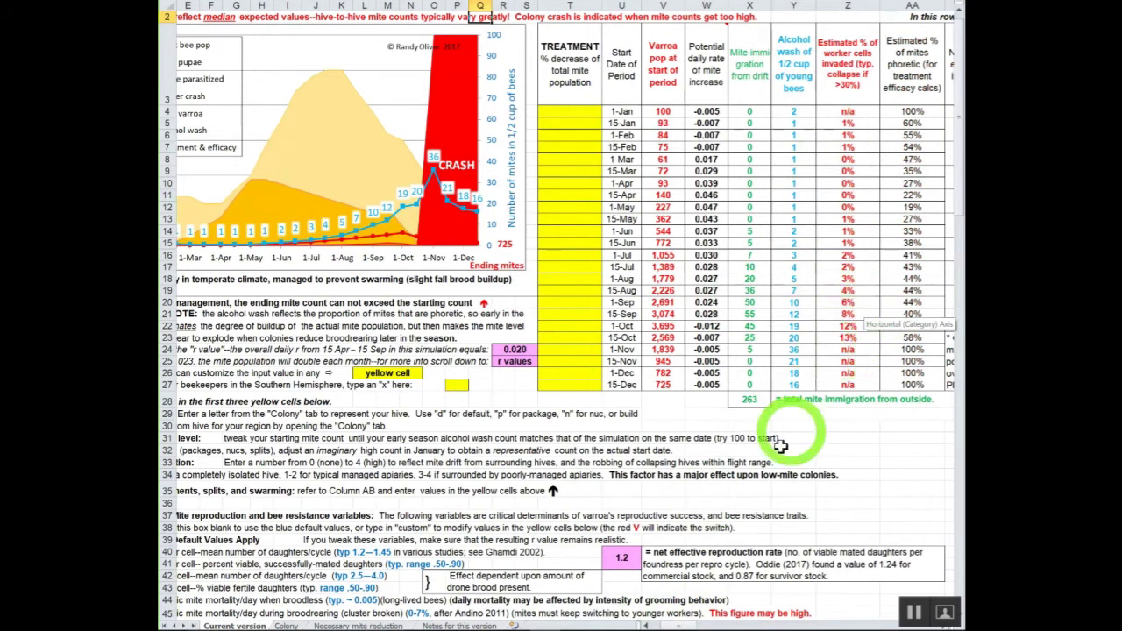
mouse_move(675, 605)
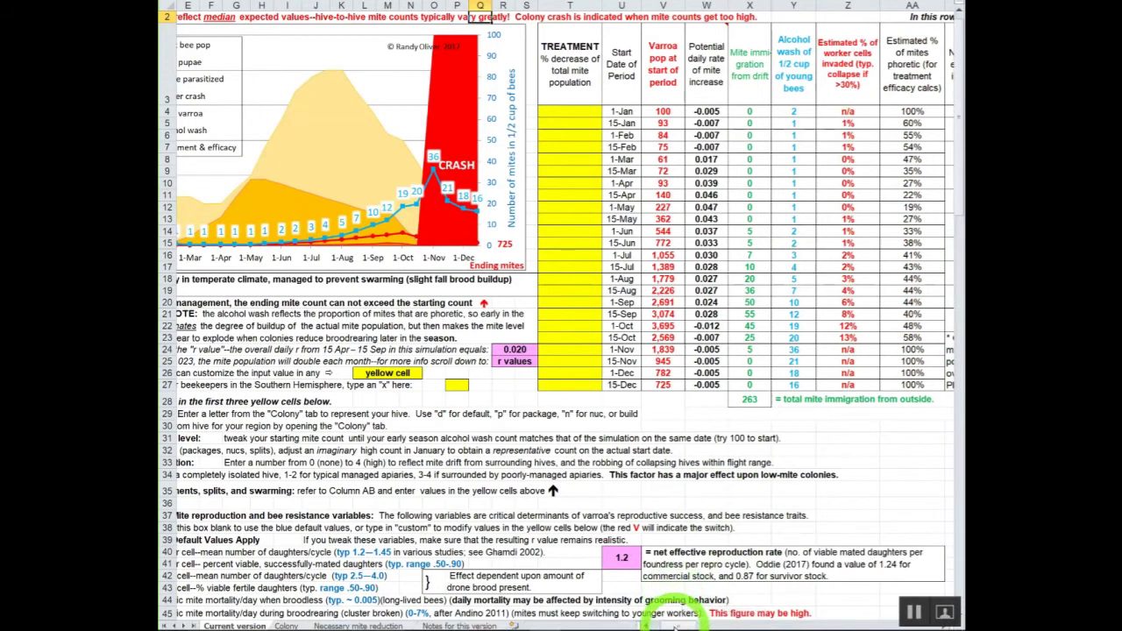
drag(675, 618, 668, 620)
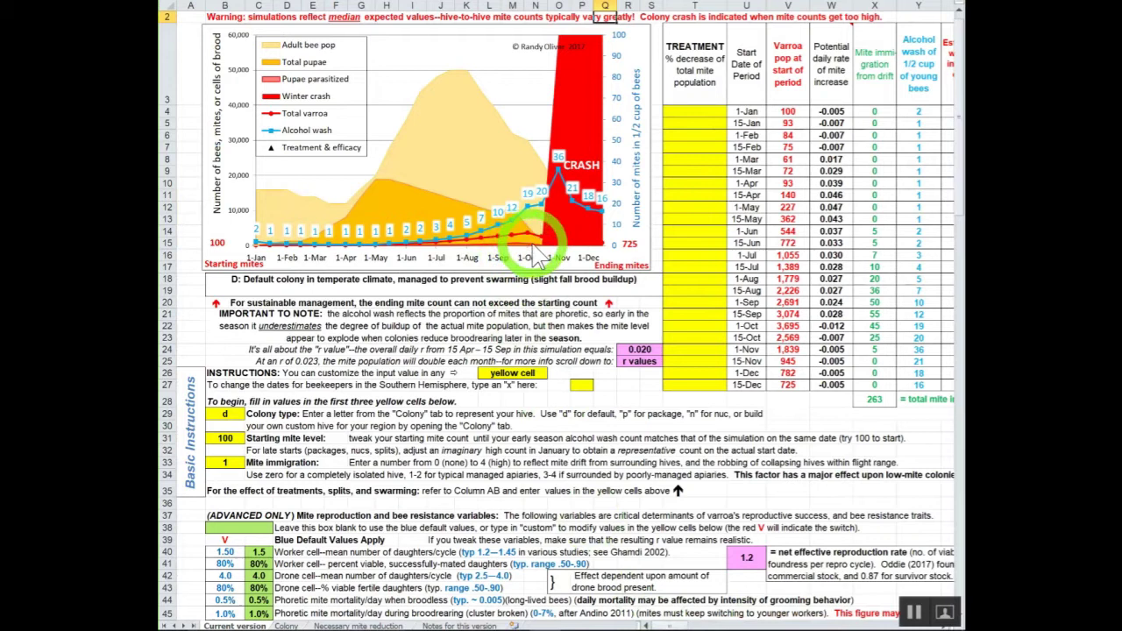
mouse_move(528, 249)
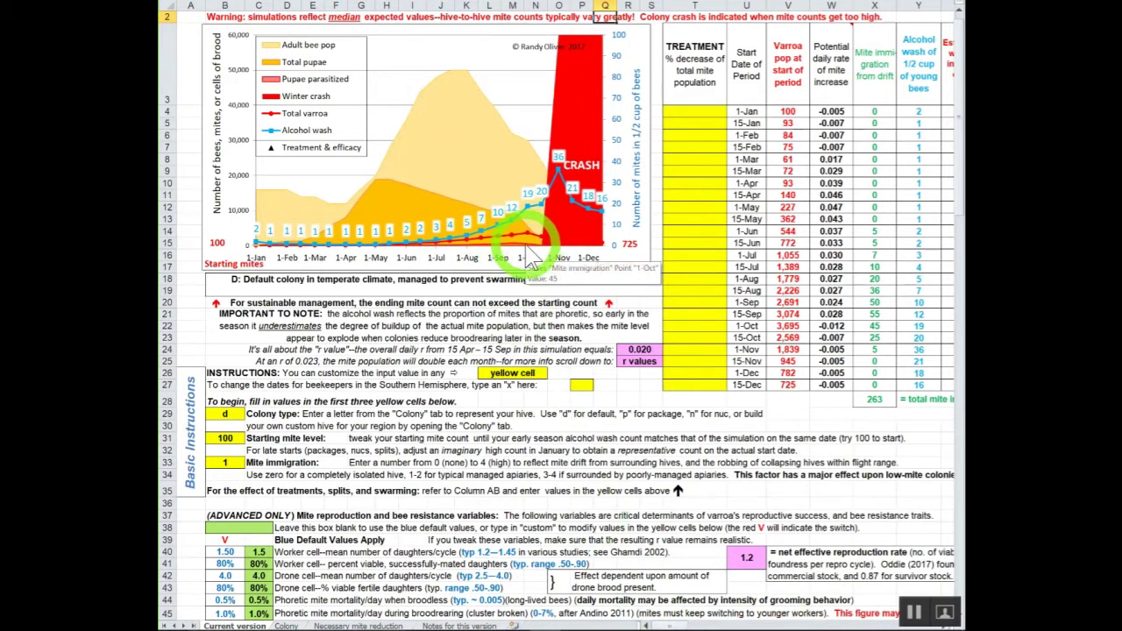
- Try a starting mite level of 300 in the simulation and set it back to 100
click(226, 436)
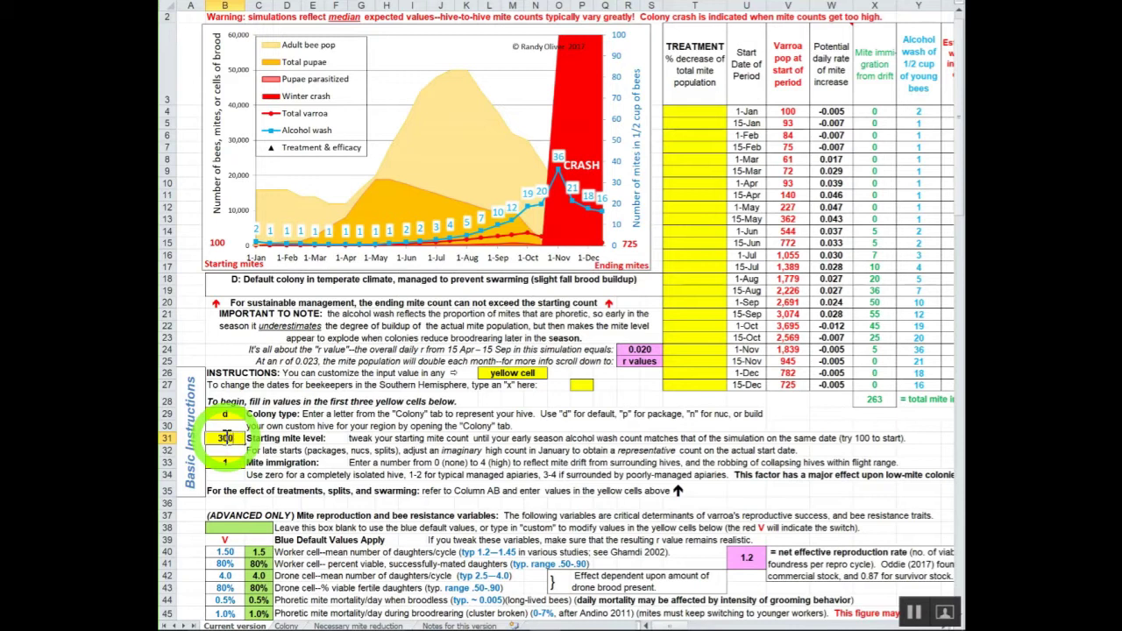
key(Return)
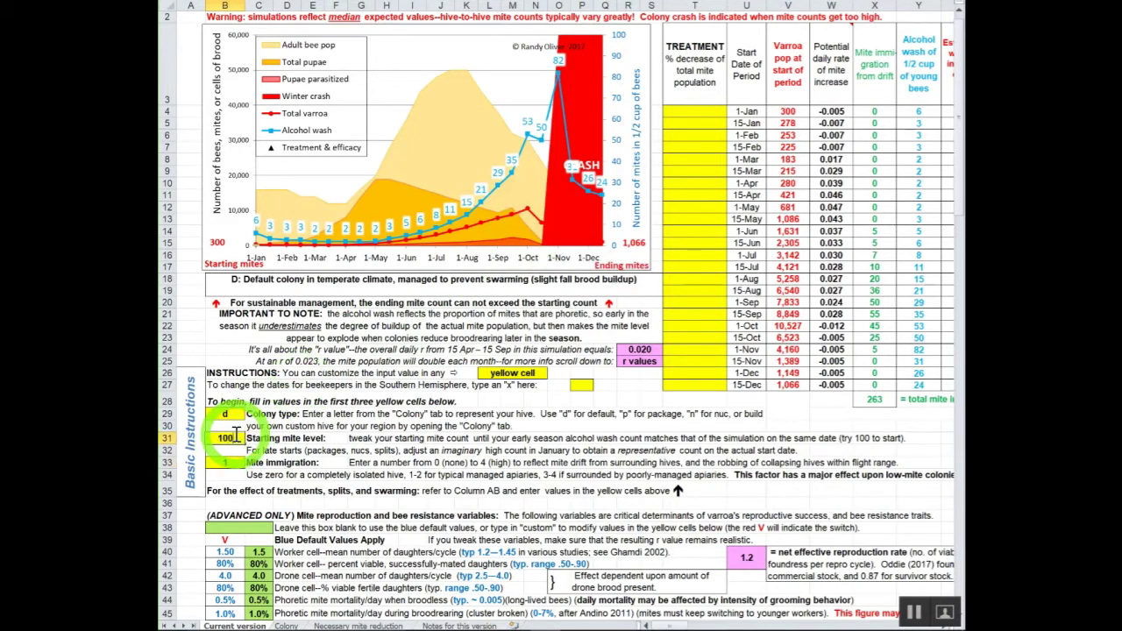
key(Return)
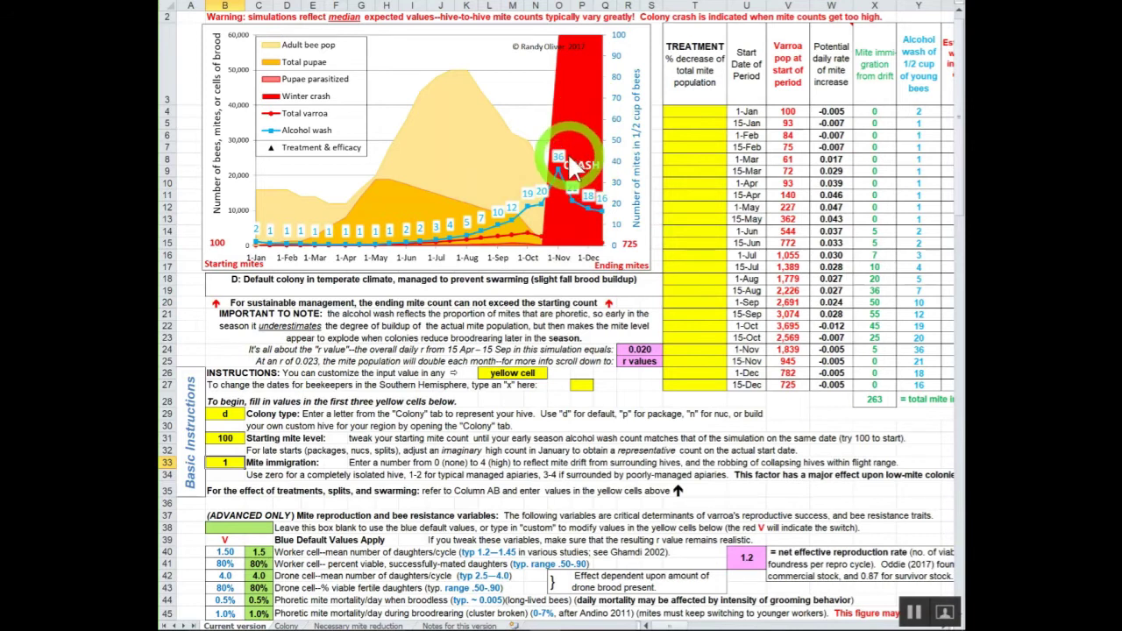
mouse_move(575, 168)
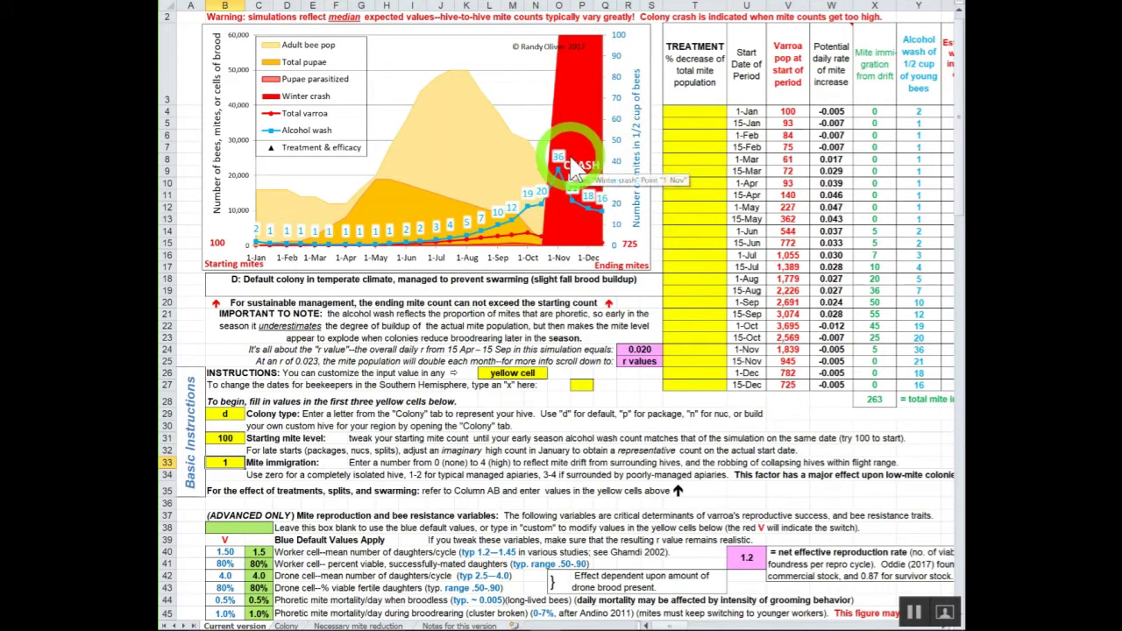
- Enter a 90% treatment for the 1-May period and set the mite immigration level to 2
click(697, 209)
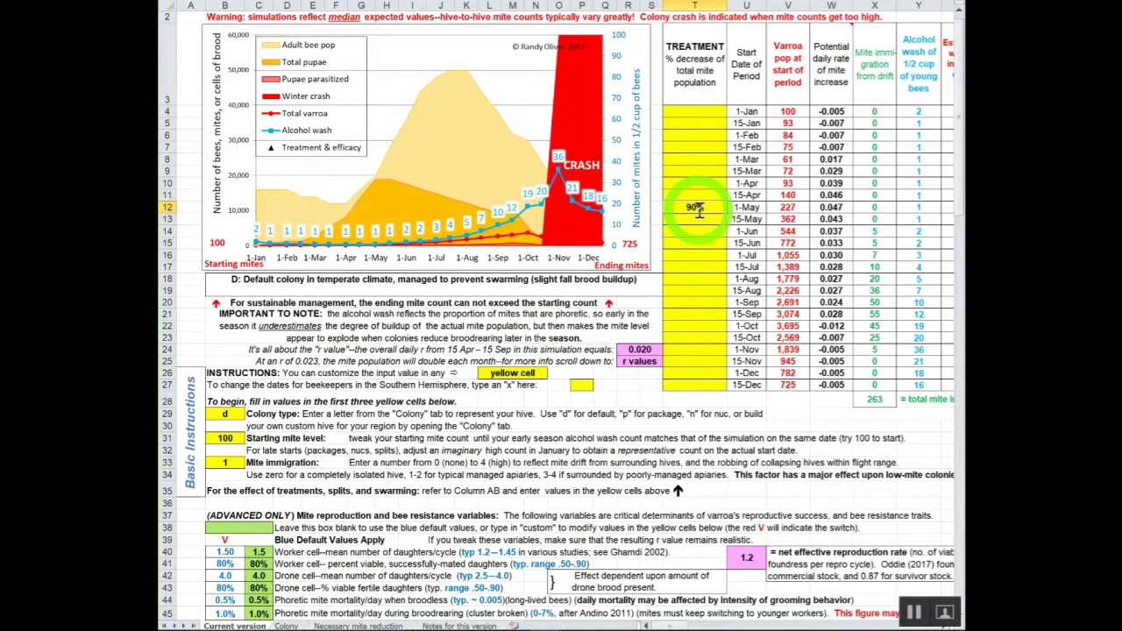
key(Return)
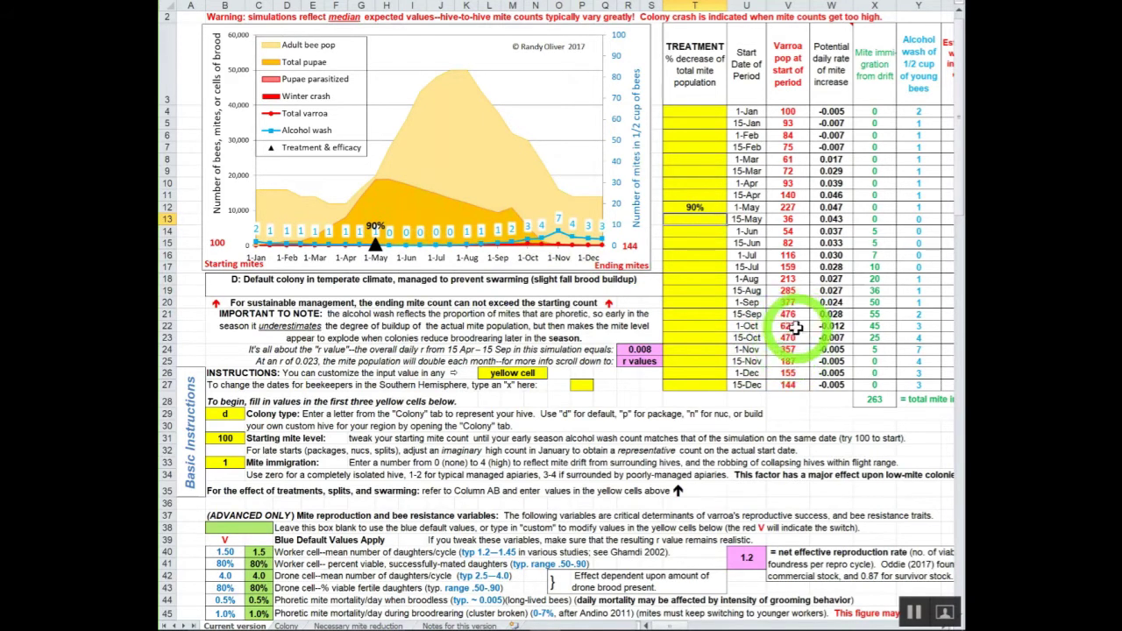
click(232, 463)
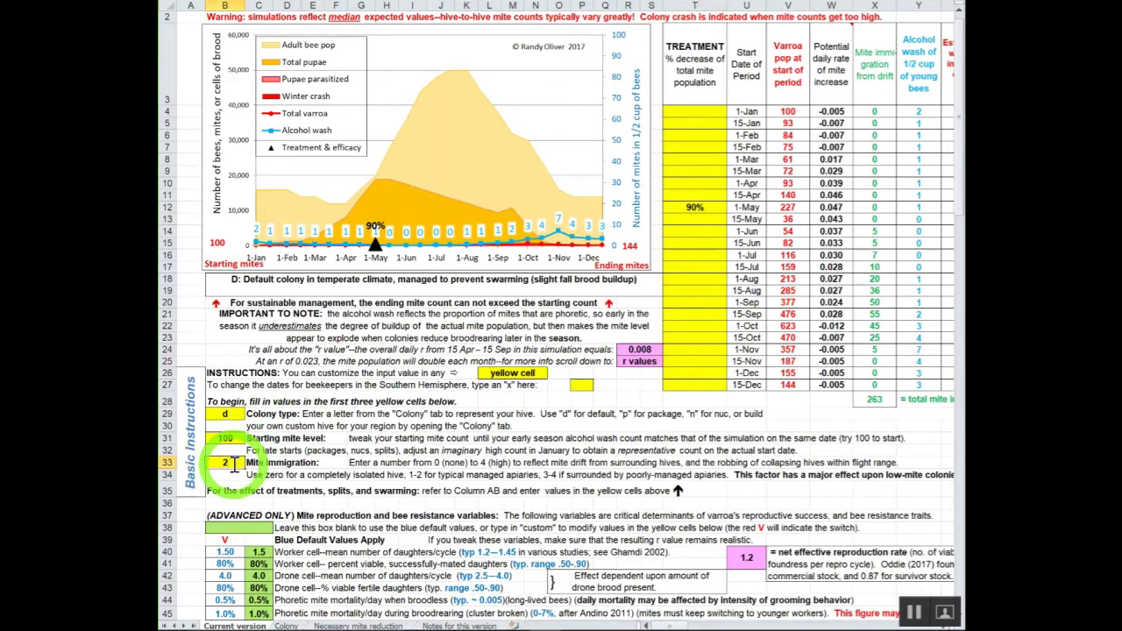
text(2)
key(Return)
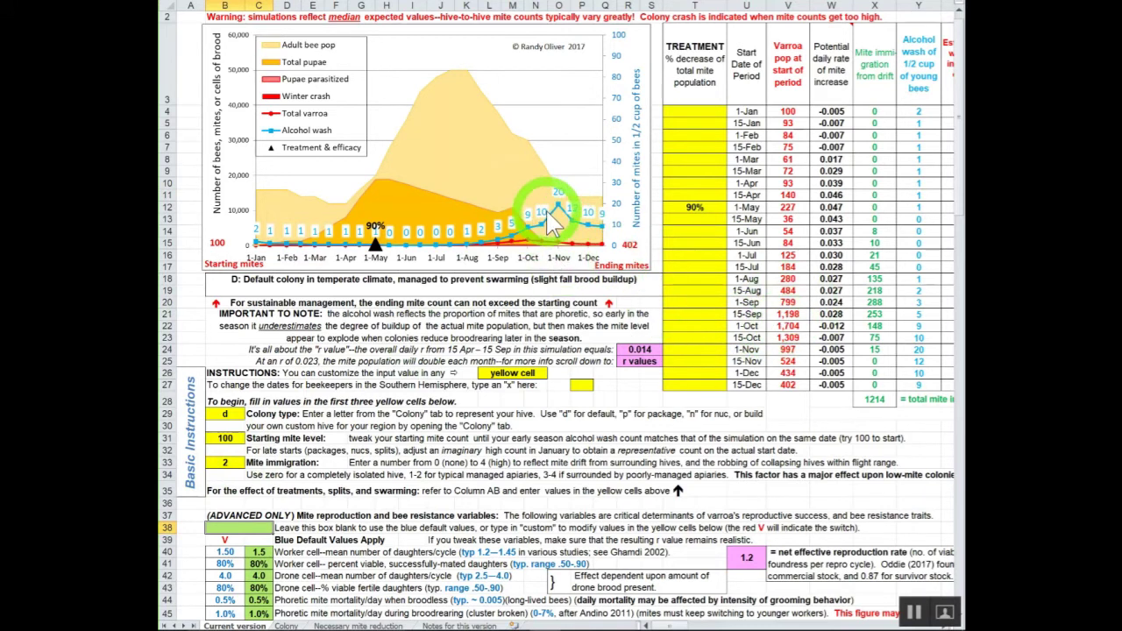
- Try an 80% treatment for the 1-Dec period and remove it again
click(694, 315)
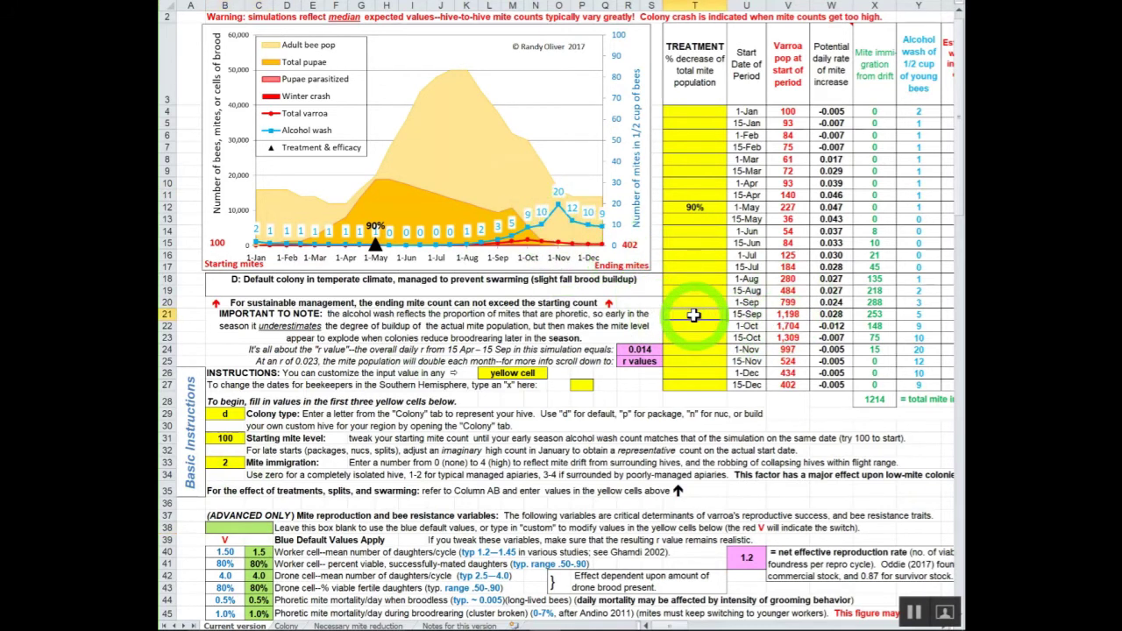
click(702, 373)
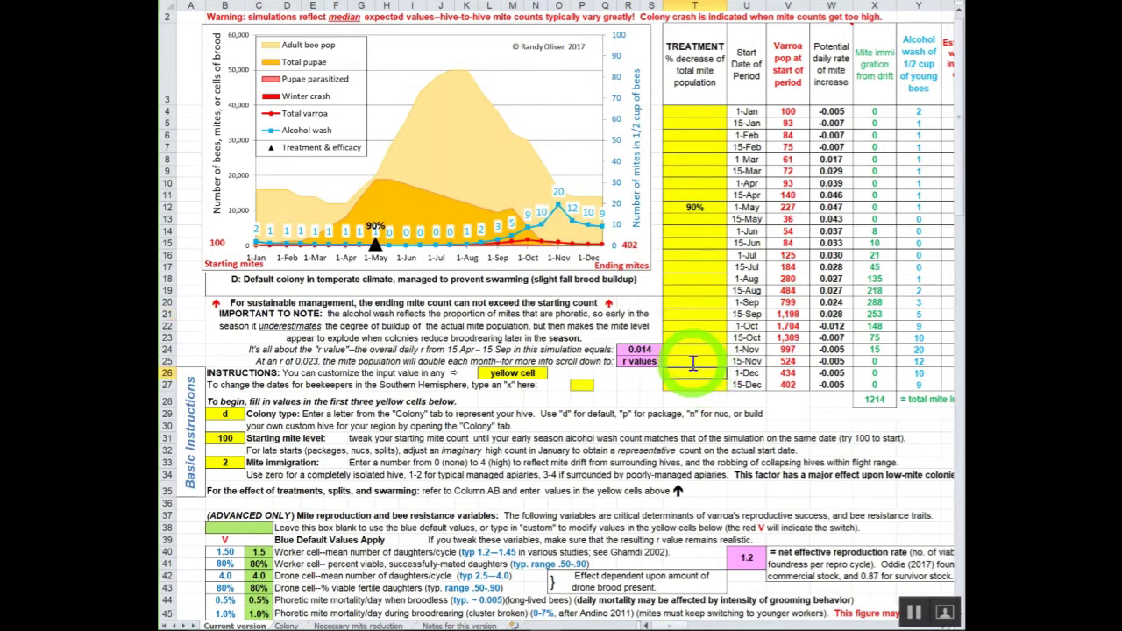
text(80%)
key(Return)
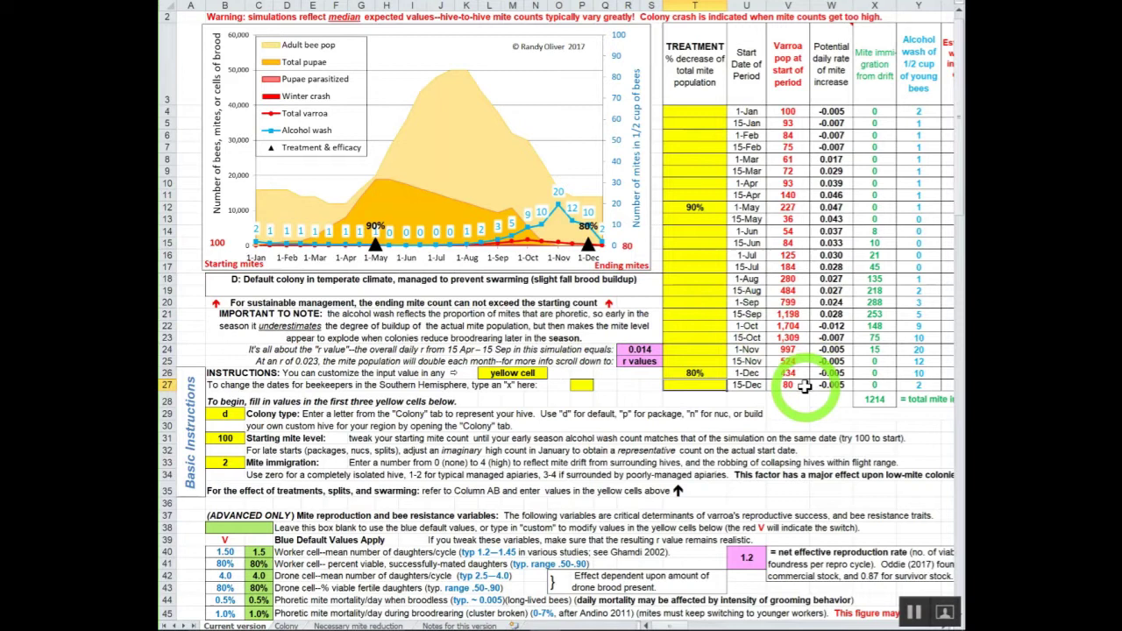
click(705, 373)
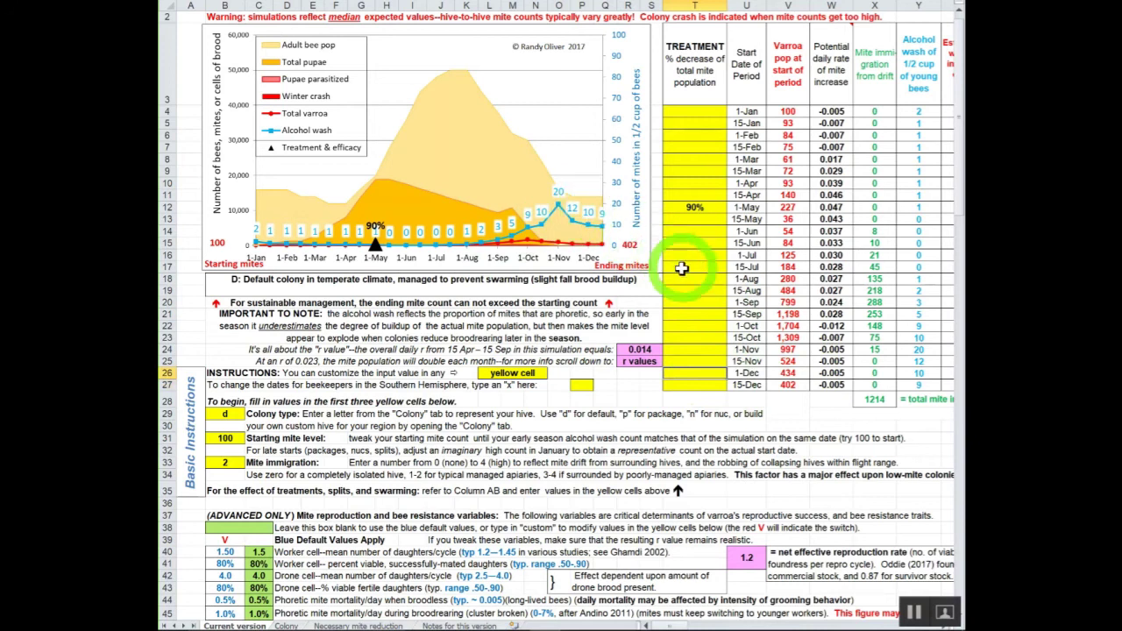
- Enter a 90% treatment for the 15-Aug period and set the mite immigration level to 1
click(694, 293)
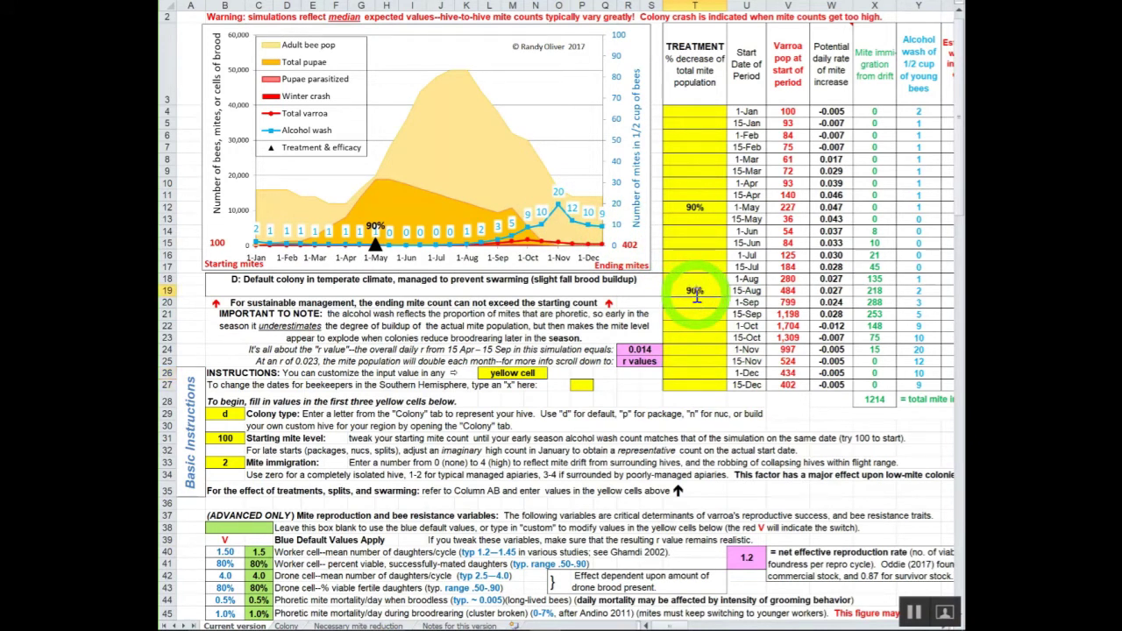
key(Return)
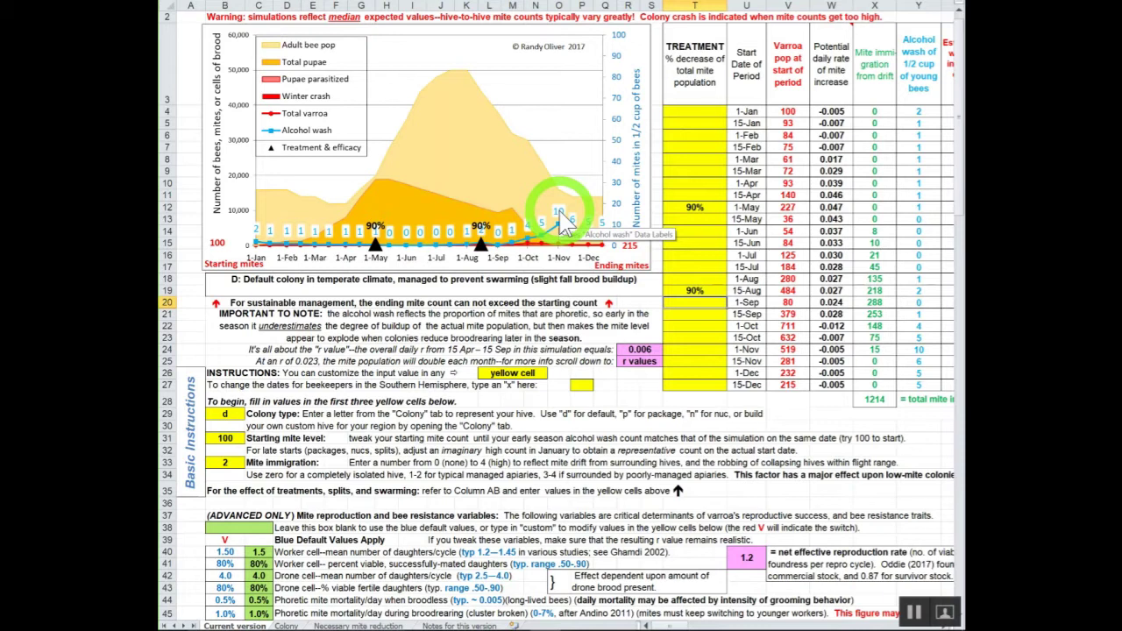
click(224, 463)
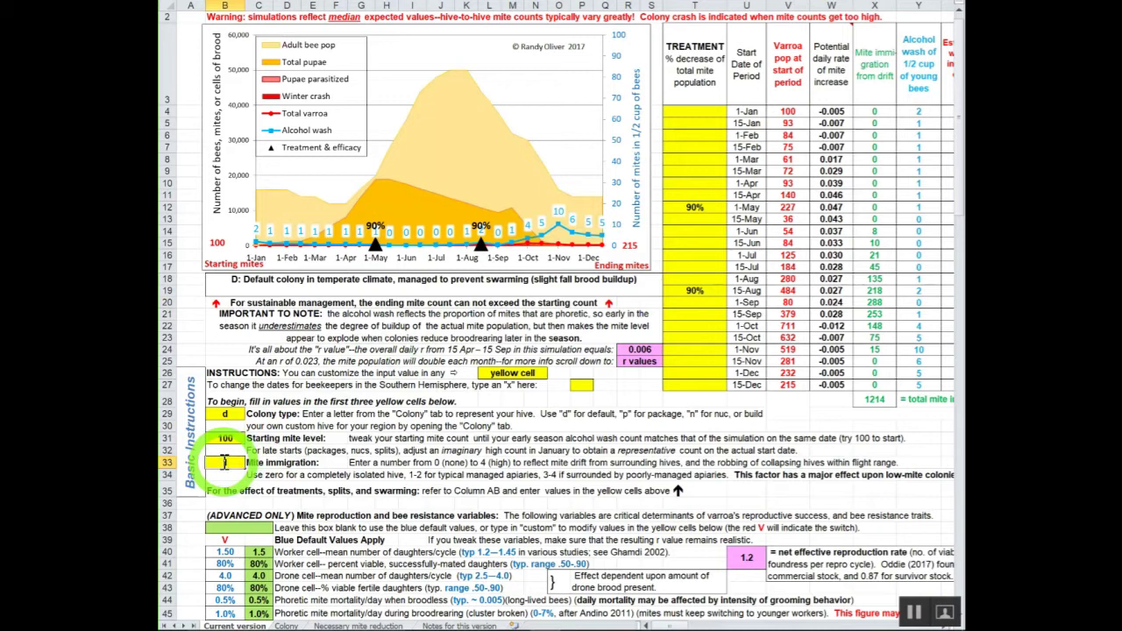
text(1)
key(Return)
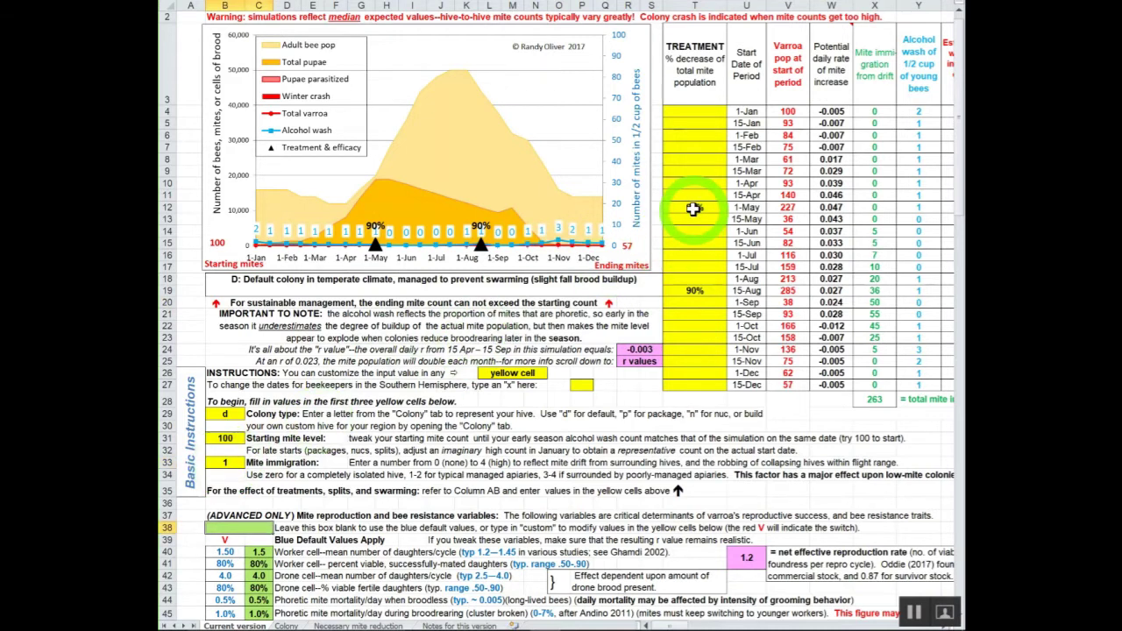
- Clear the treatments from 1-May through 15-Aug and set the colony type to n for a nucleus colony
drag(693, 208, 686, 287)
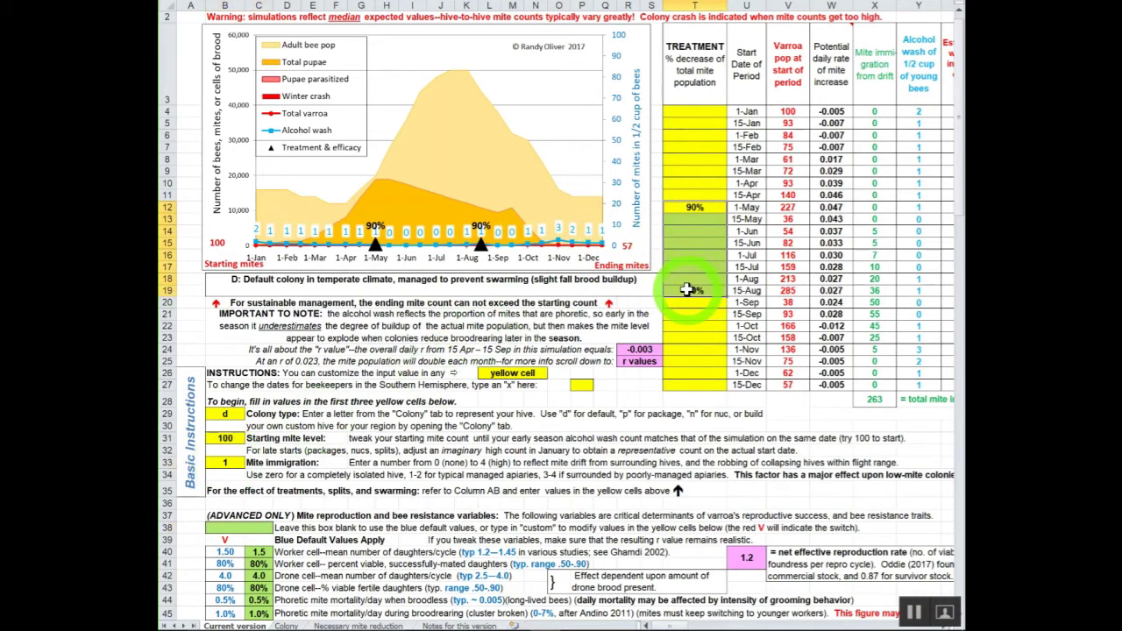
key(Delete)
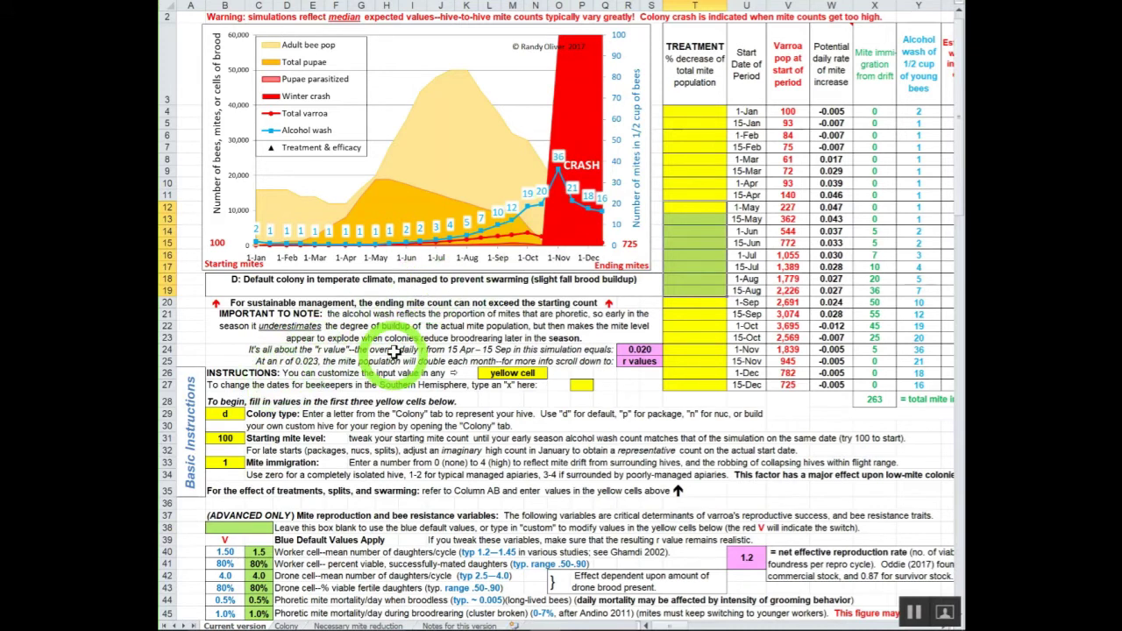
click(227, 415)
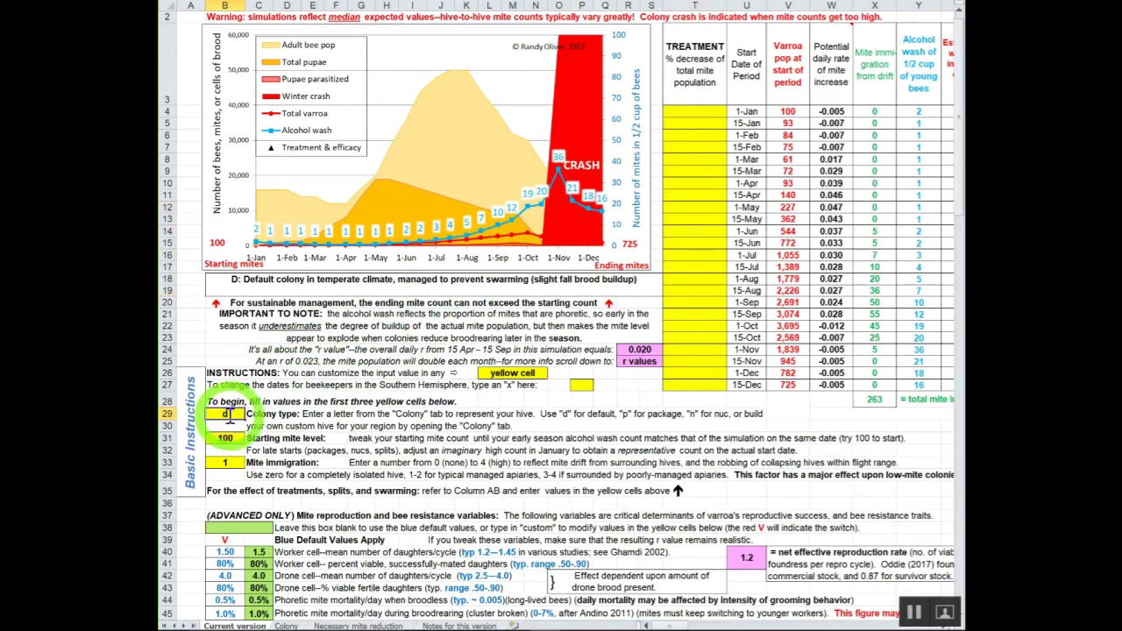
text(n)
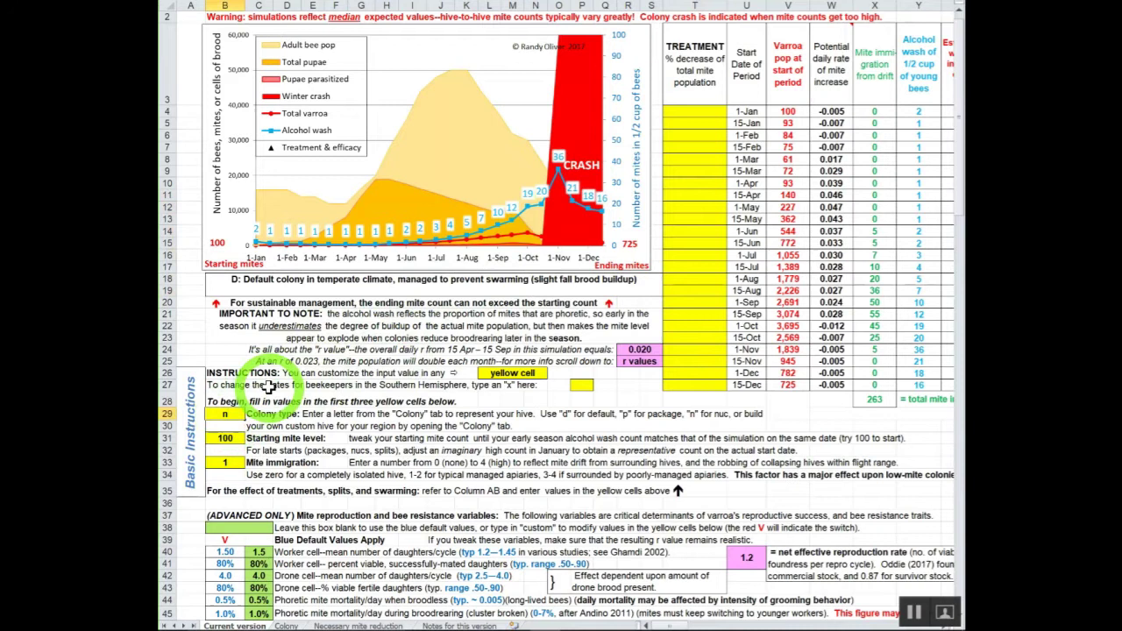
key(Return)
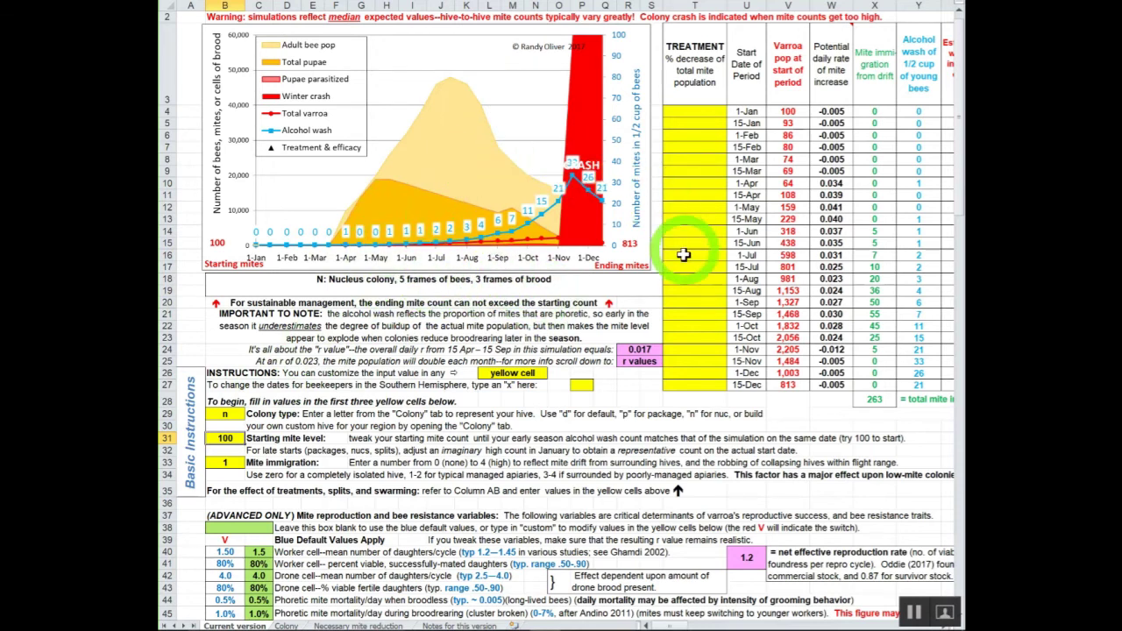
- Enter treatments of 90% for the 15-Aug period and 80% for the 1-Dec period
click(700, 291)
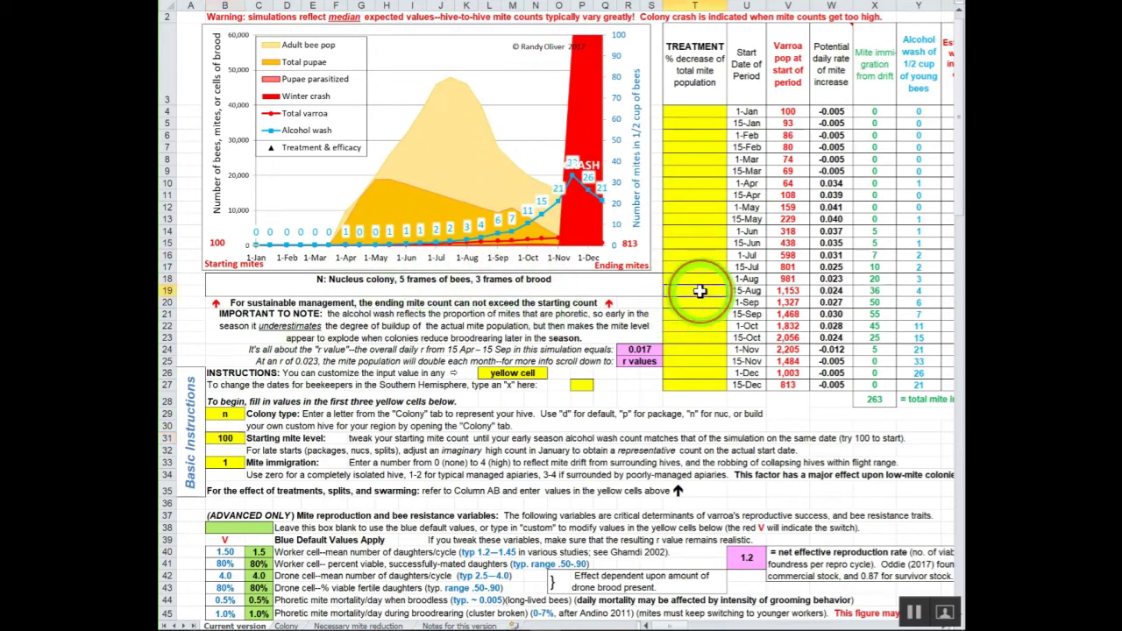
text(90%)
key(Return)
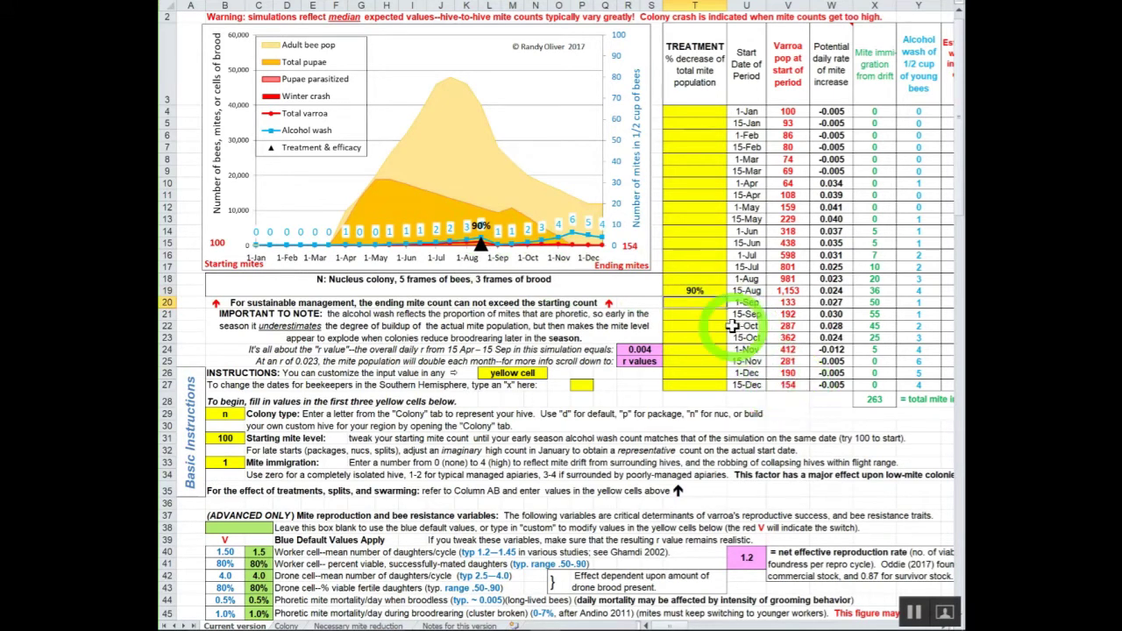
click(681, 370)
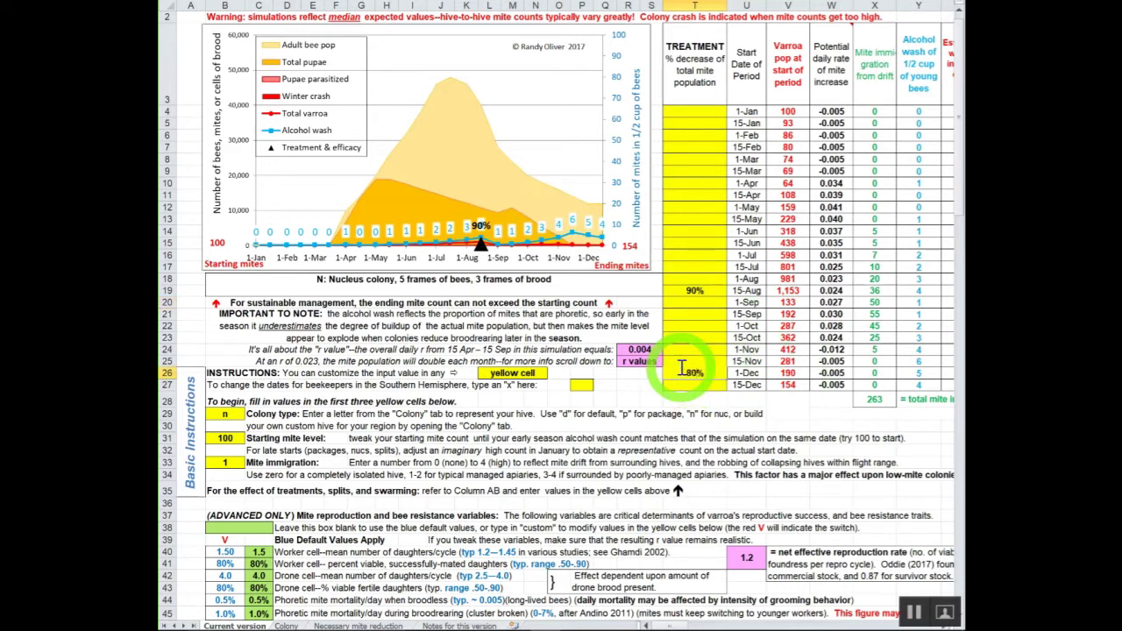
key(Return)
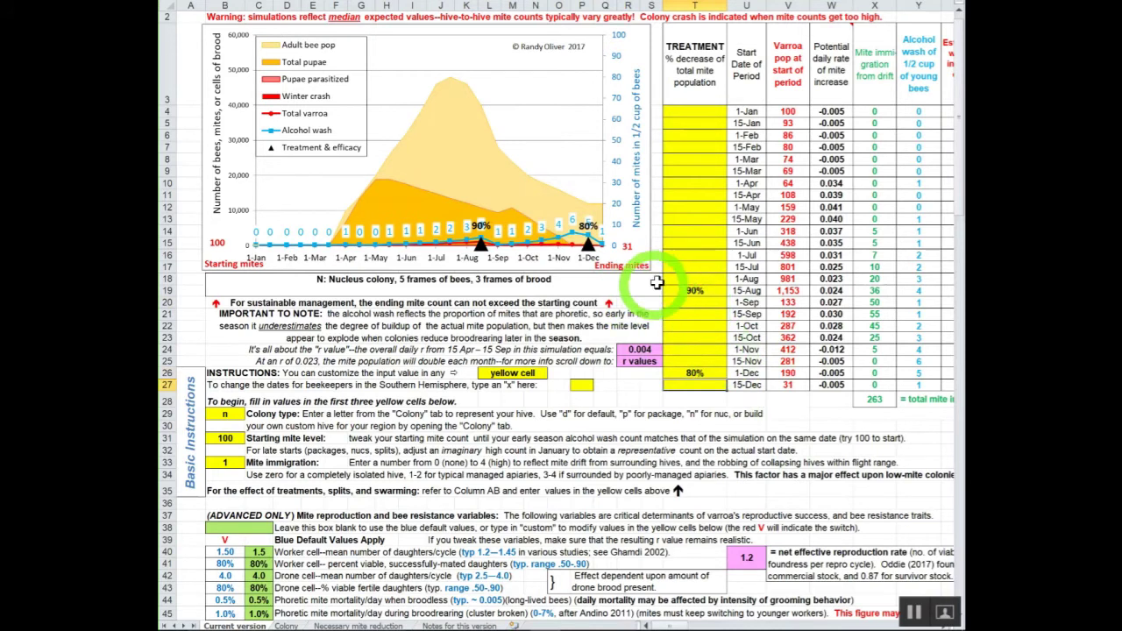
- Clear the 15-Aug and 1-Dec treatments and set the colony type to p for a package bee colony
mouse_move(699, 290)
mouse_down()
mouse_move(727, 376)
mouse_move(685, 374)
mouse_up()
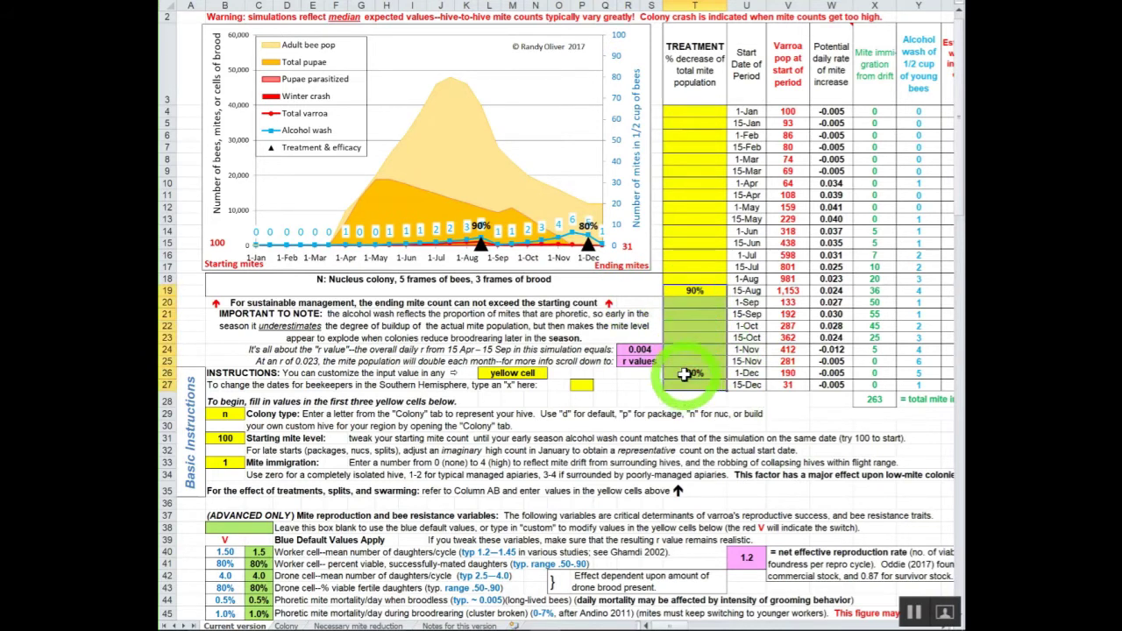
key(Delete)
click(228, 416)
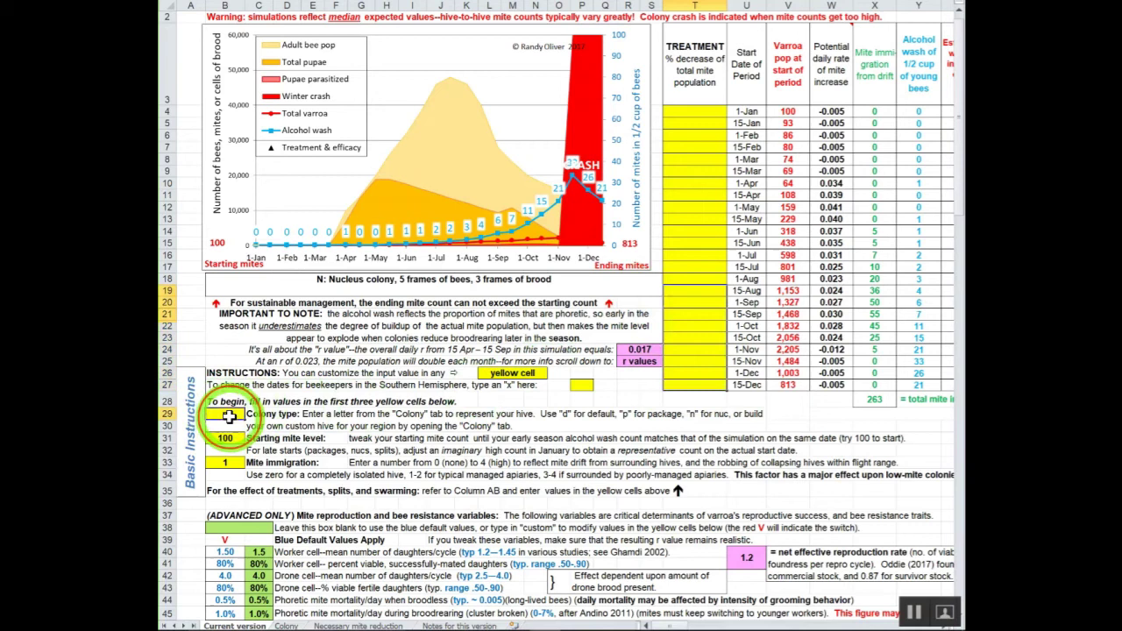
text(n)
key(Return)
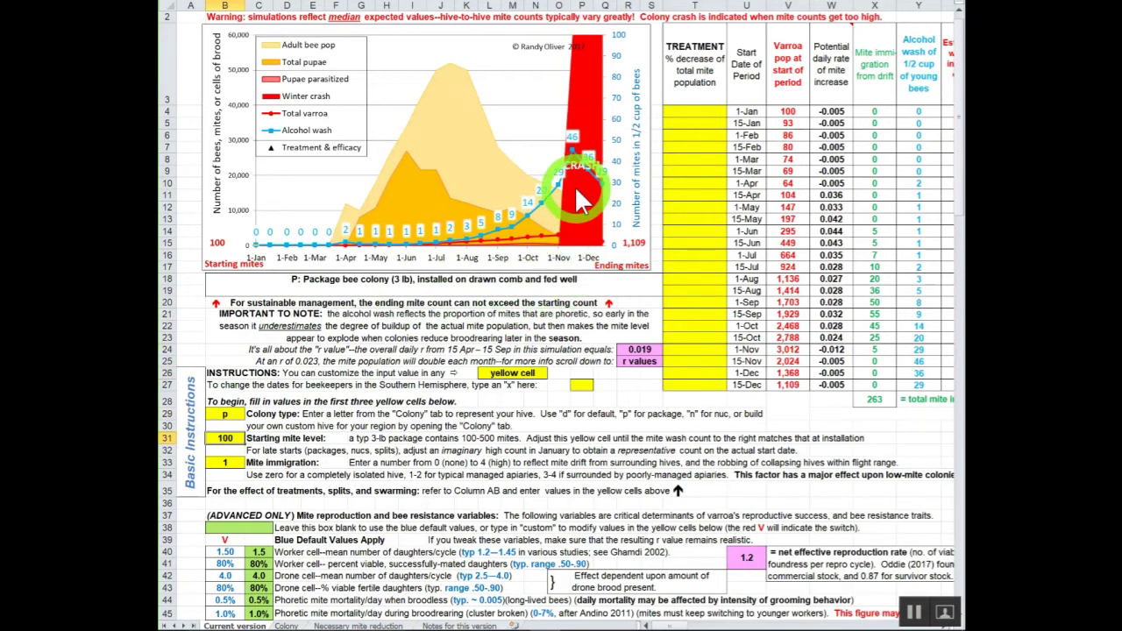
- Enter a 90% treatment for the 15-Aug period of the package colony simulation
click(707, 292)
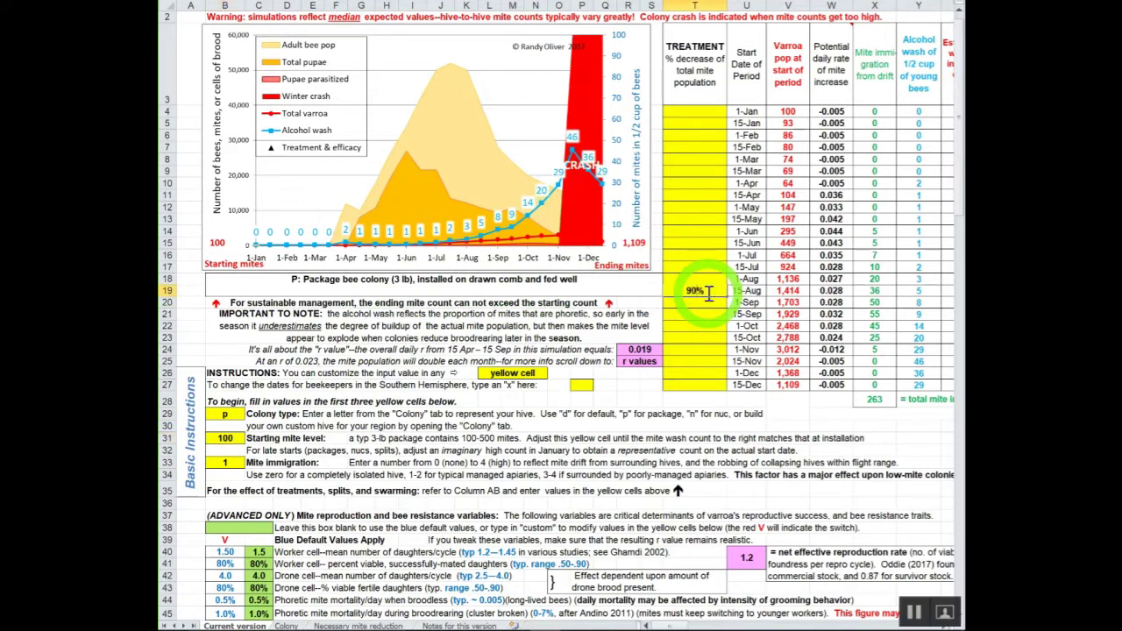
key(Return)
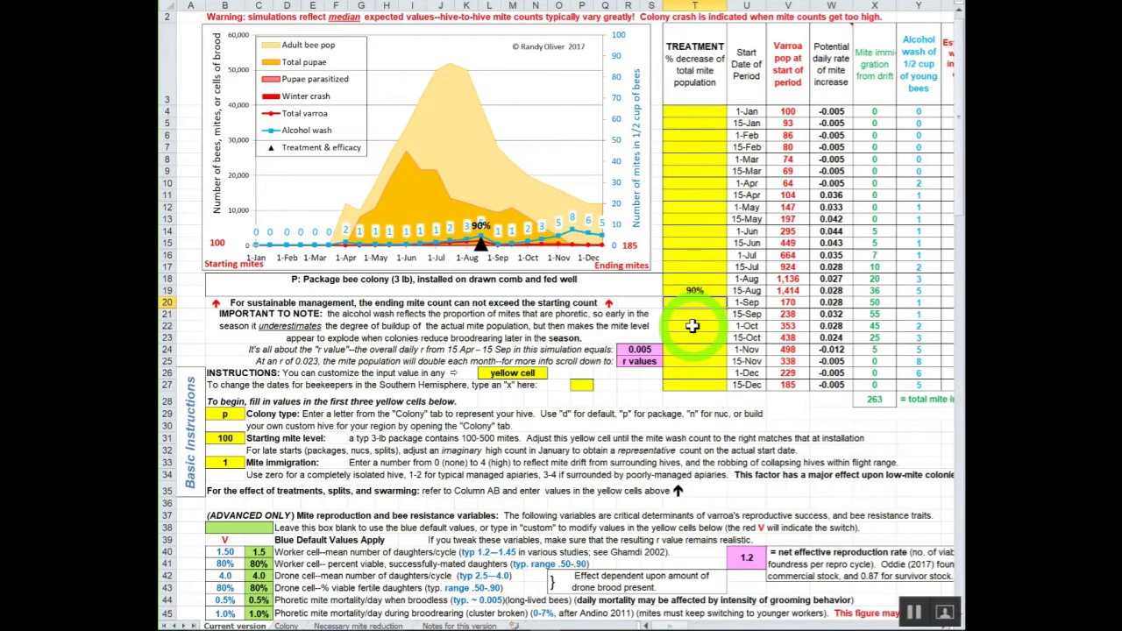
- Try a 50% treatment for the 1-Oct period and clear the treatments from 15-Aug through 1-Oct
click(691, 325)
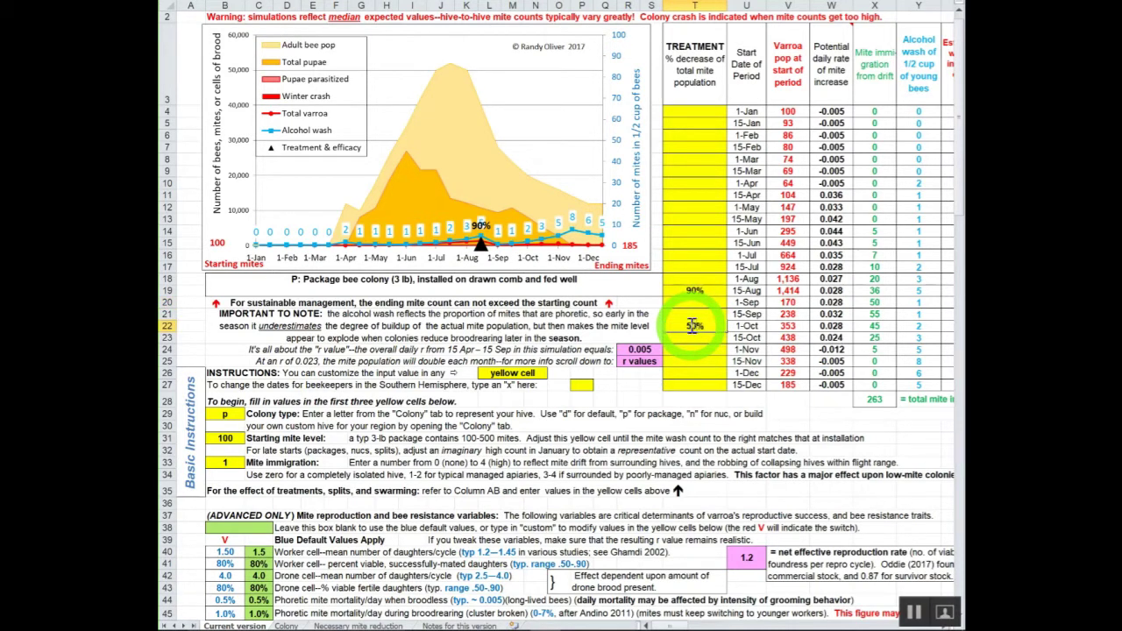
key(Return)
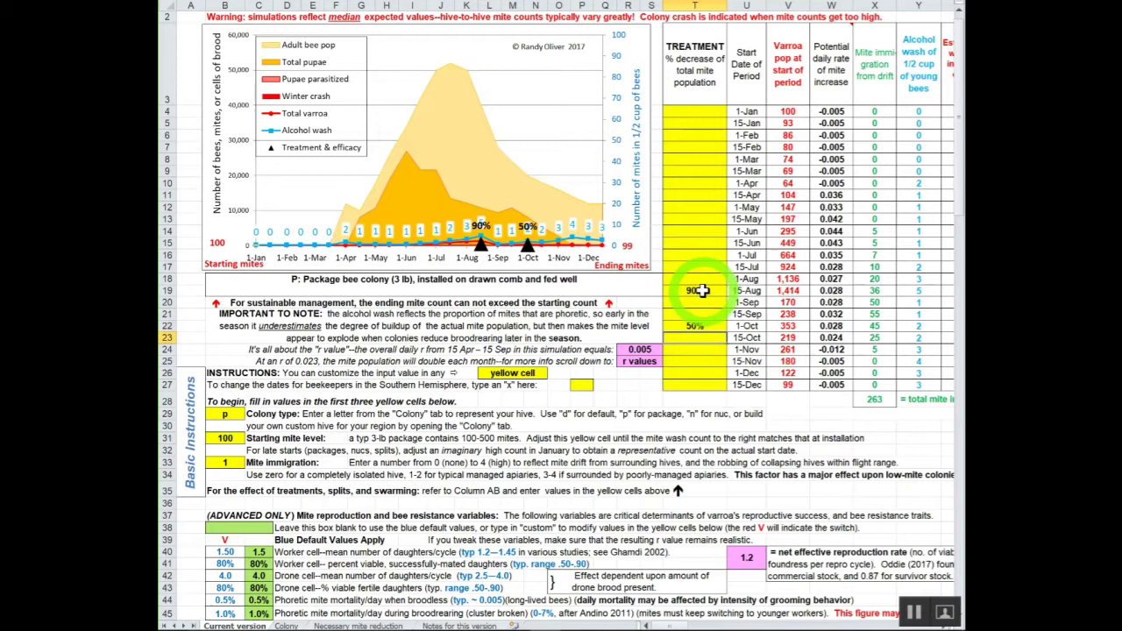
drag(702, 290, 703, 325)
key(Delete)
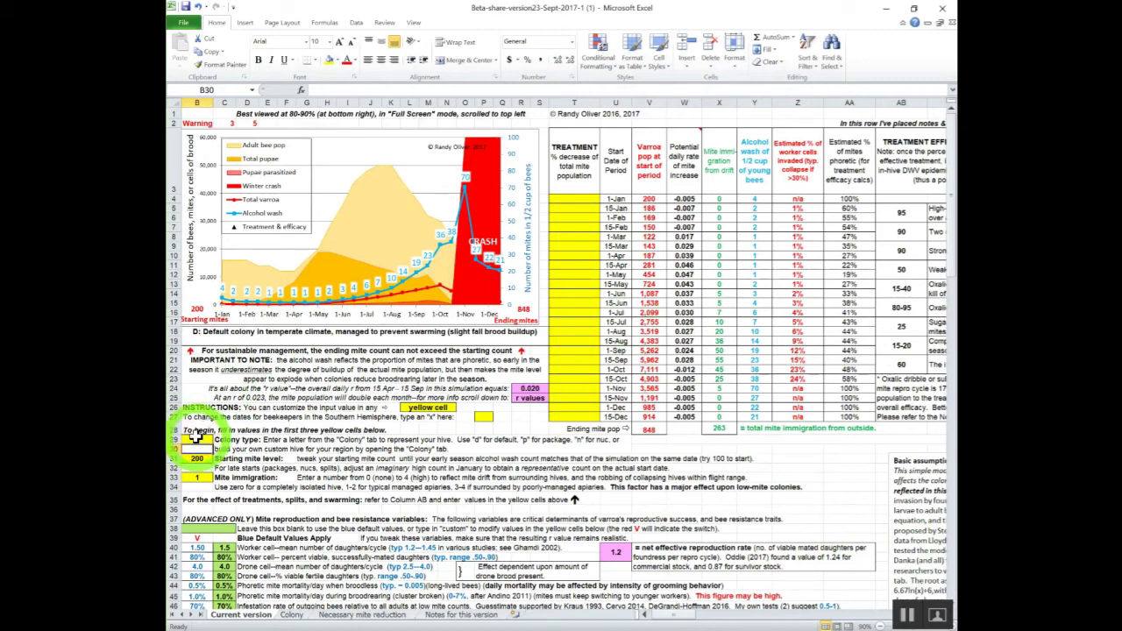
text(r)
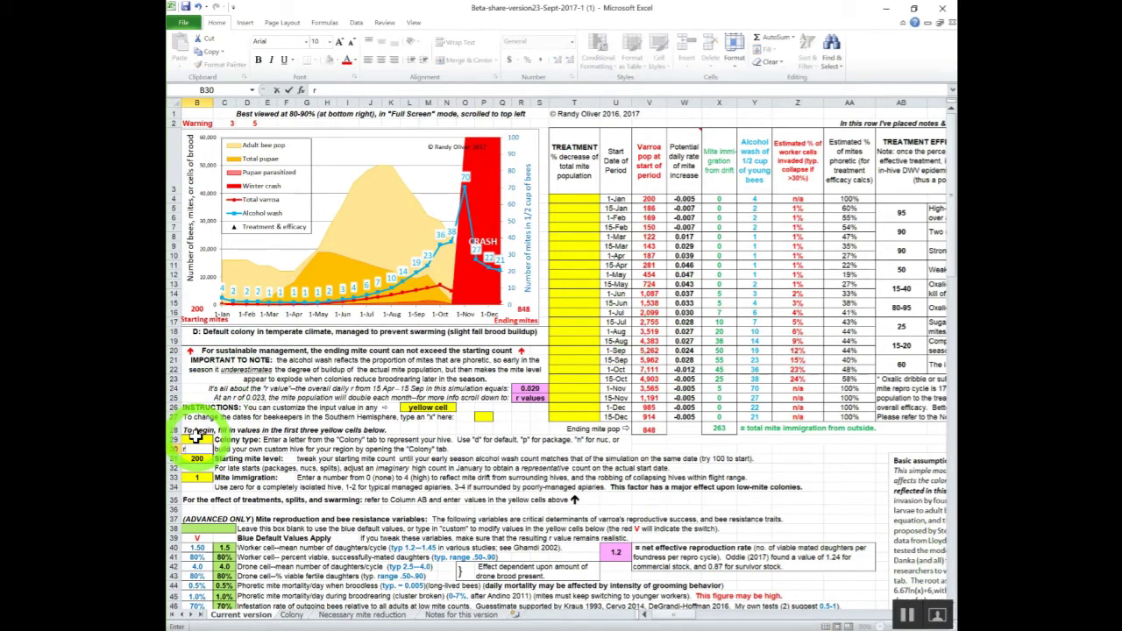
key(Return)
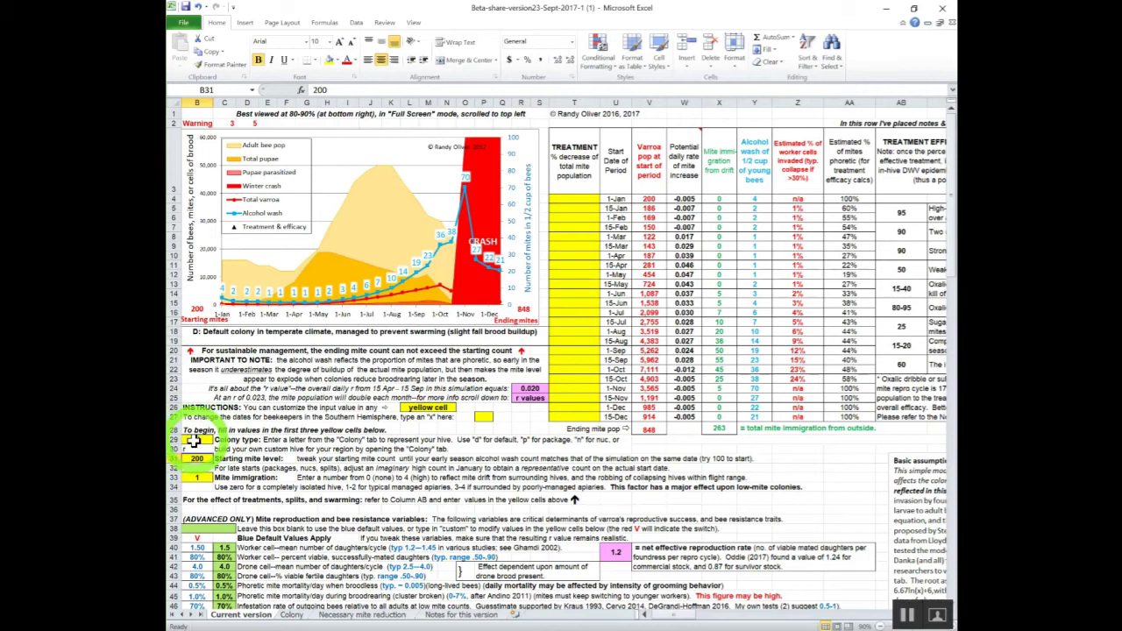
click(195, 449)
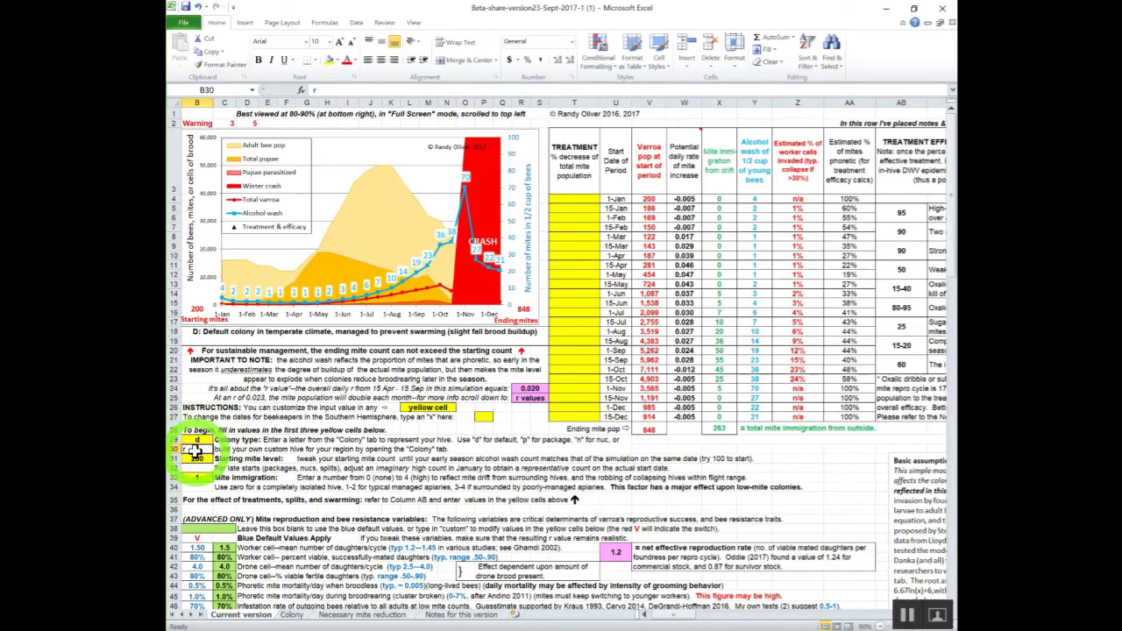
key(BackSpace)
- Set the colony type to r for Randy's California hives
click(194, 439)
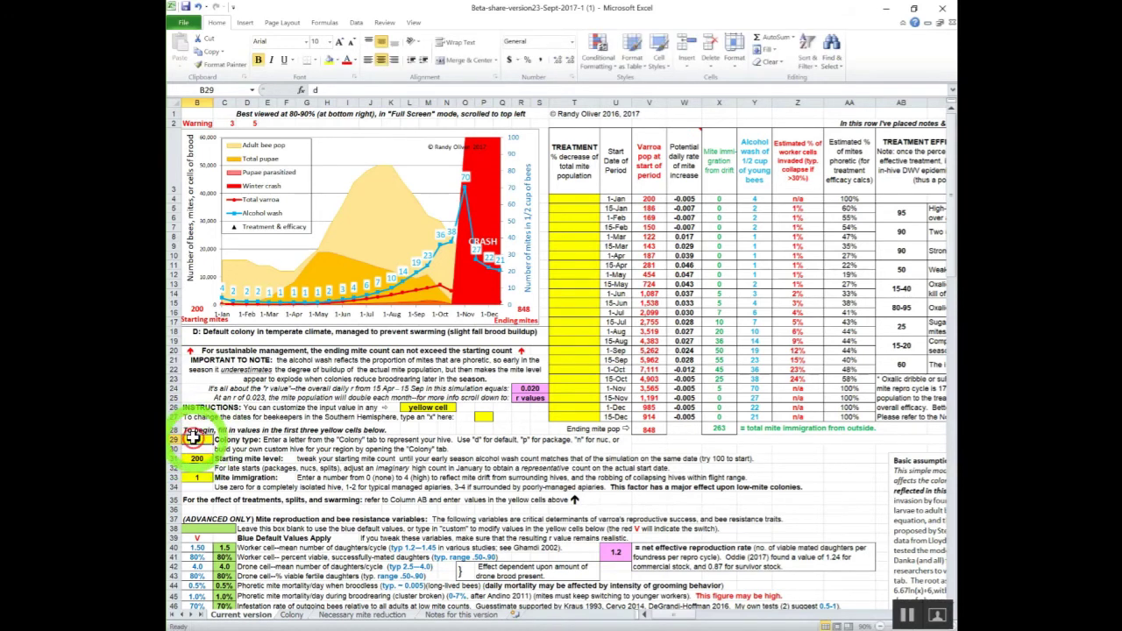
text(r)
key(Return)
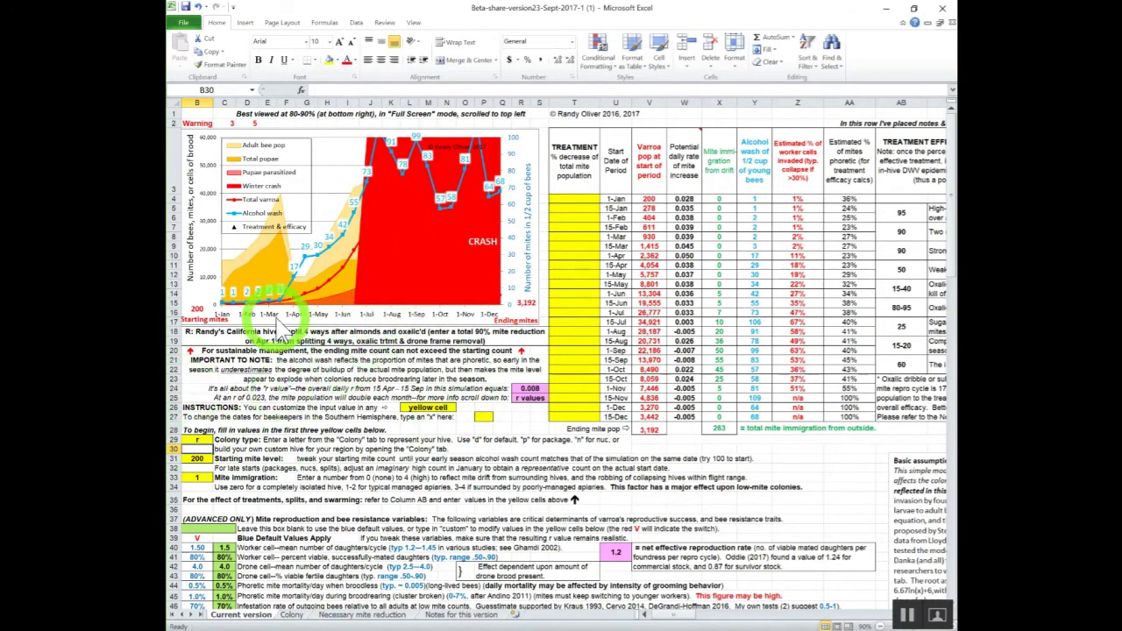
- Try a starting mite level of 100 for the California hives and set it back to 200
click(193, 459)
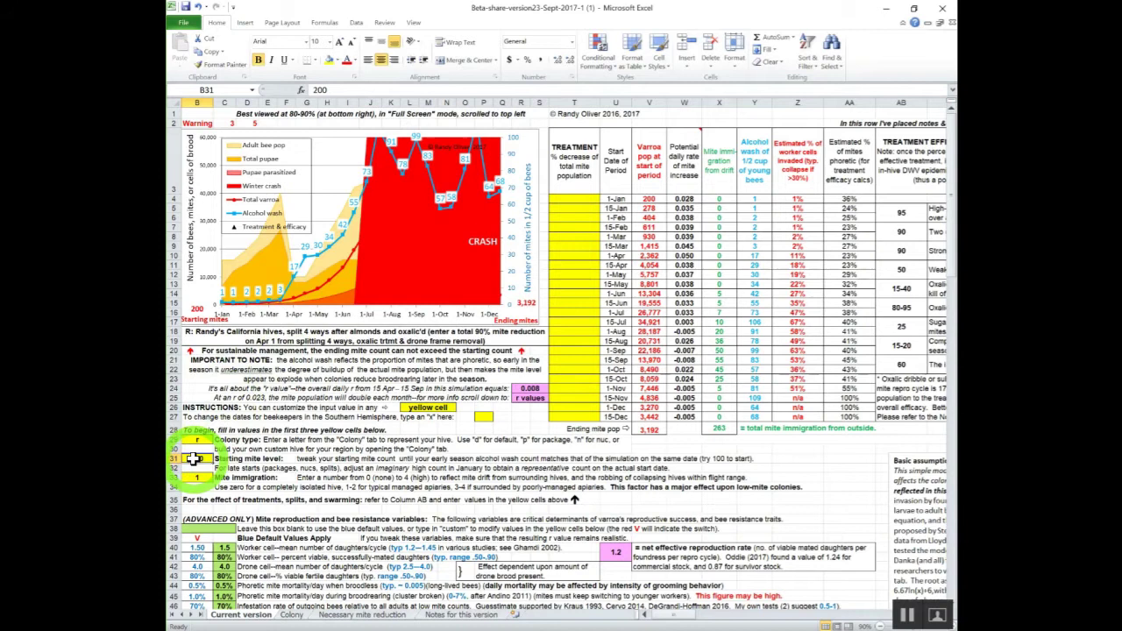
text(1)
key(Return)
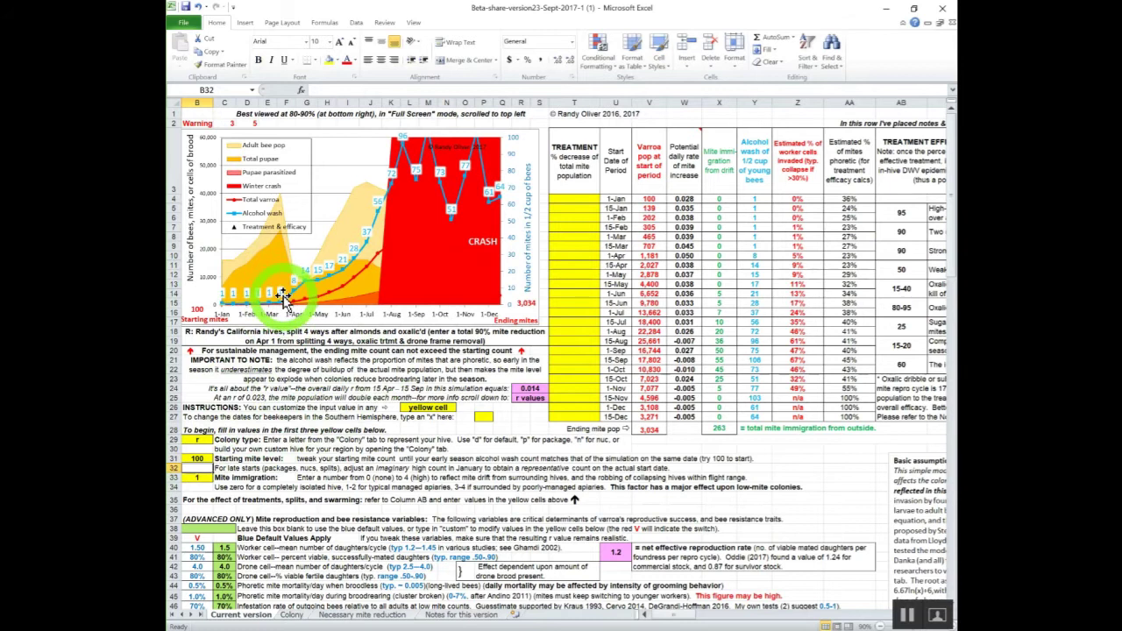
click(200, 458)
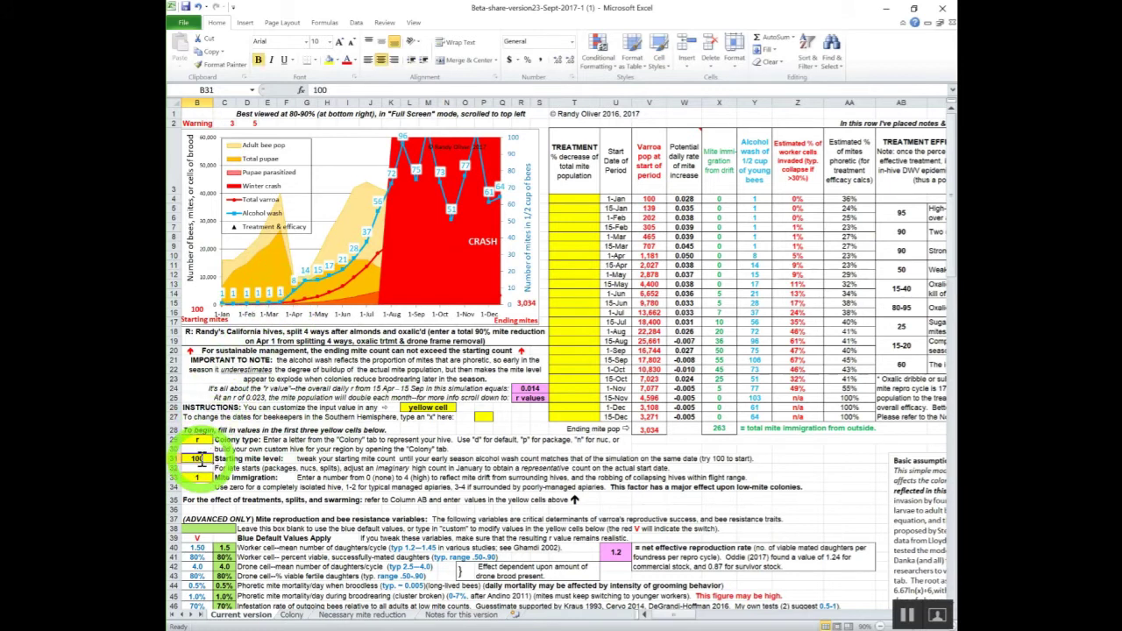
text(200)
key(Return)
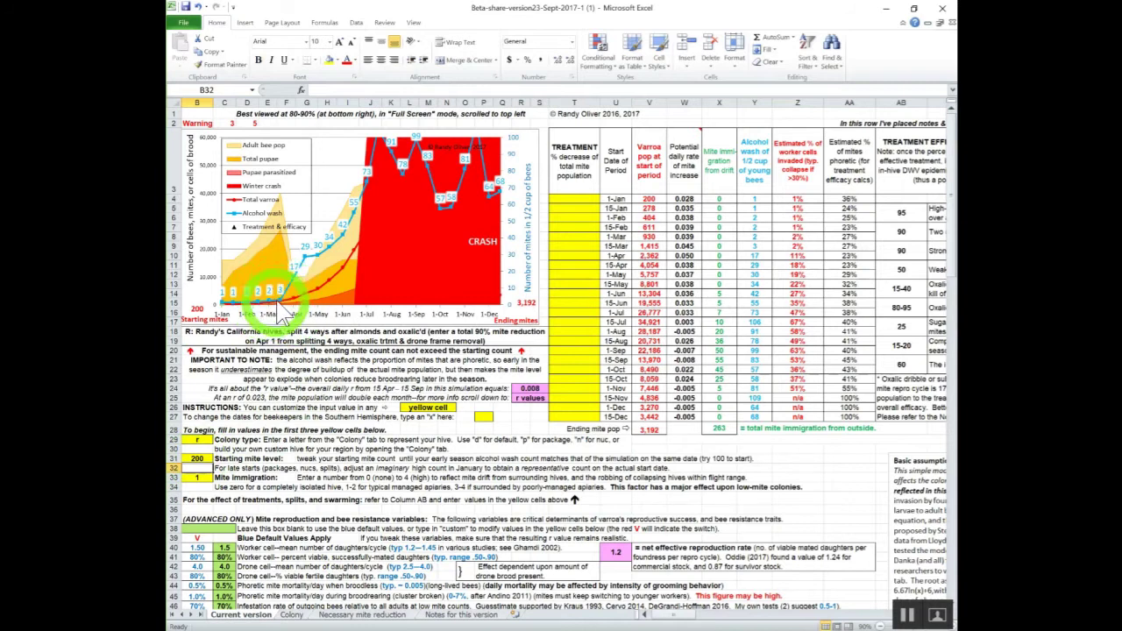
- Enter treatments of 95% for the 15-Apr period and 50% for the 1-Jul period
mouse_move(280, 299)
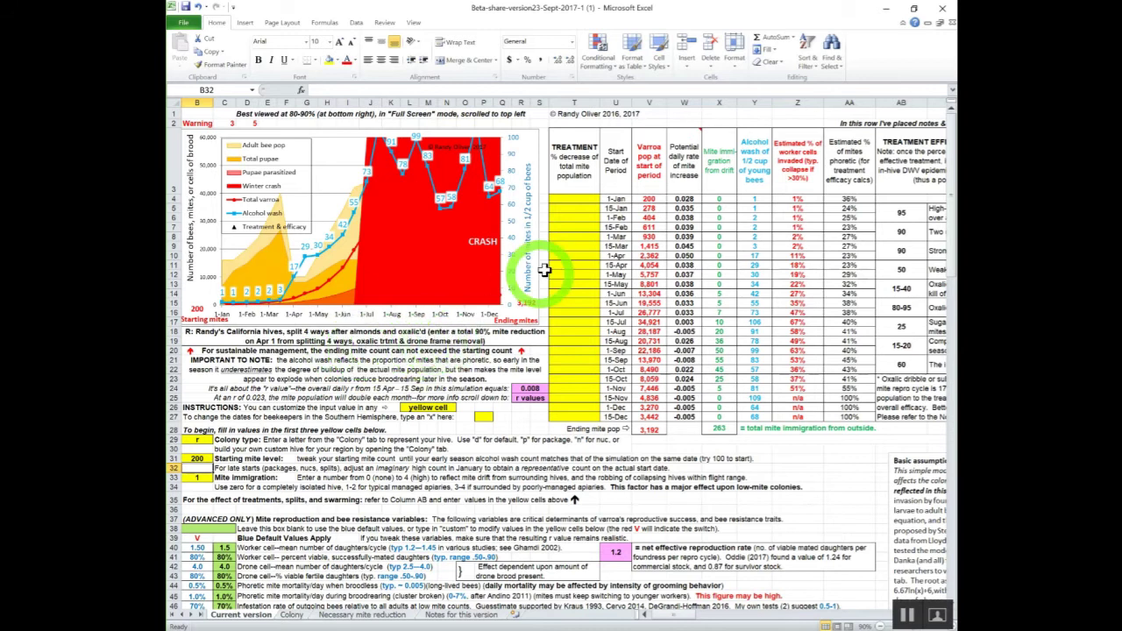
click(581, 265)
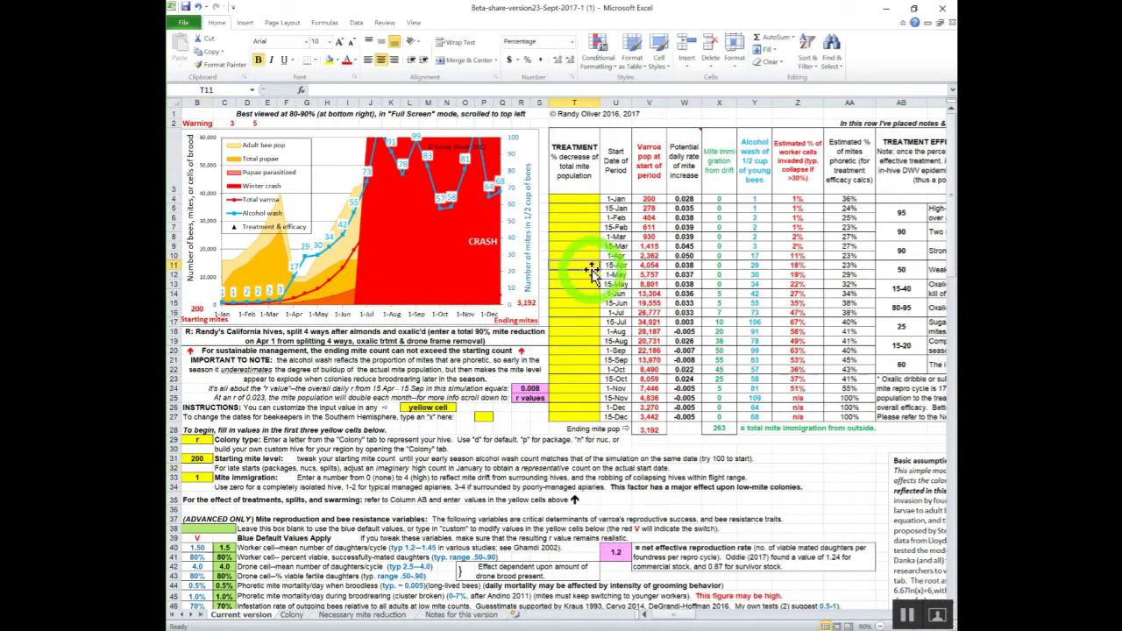
text(95)
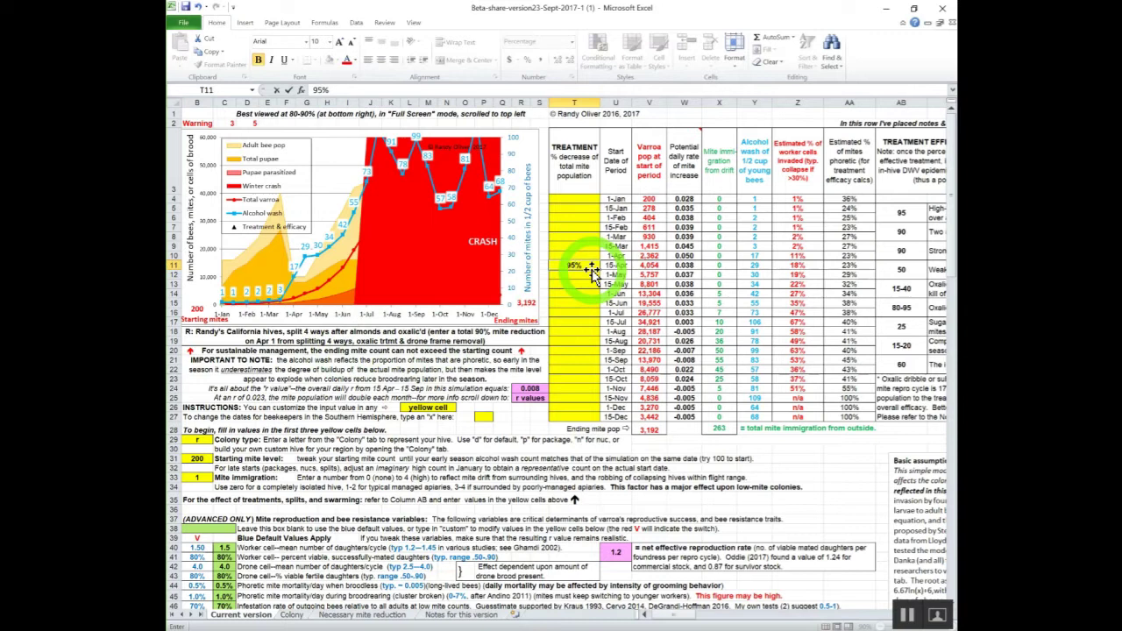
text(5)
key(Return)
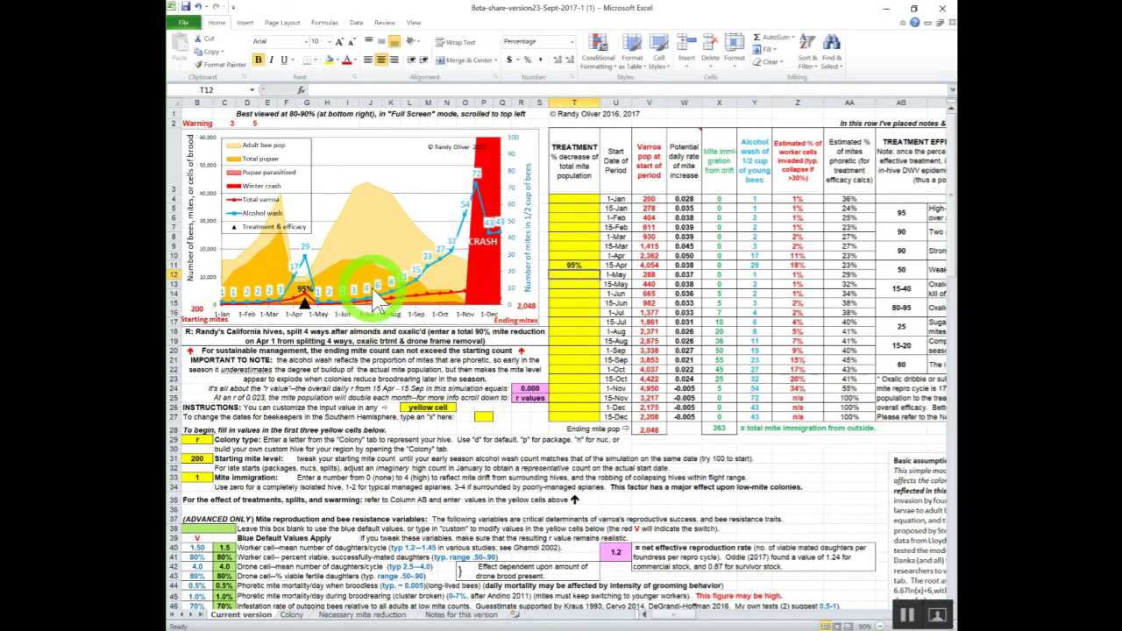
click(573, 313)
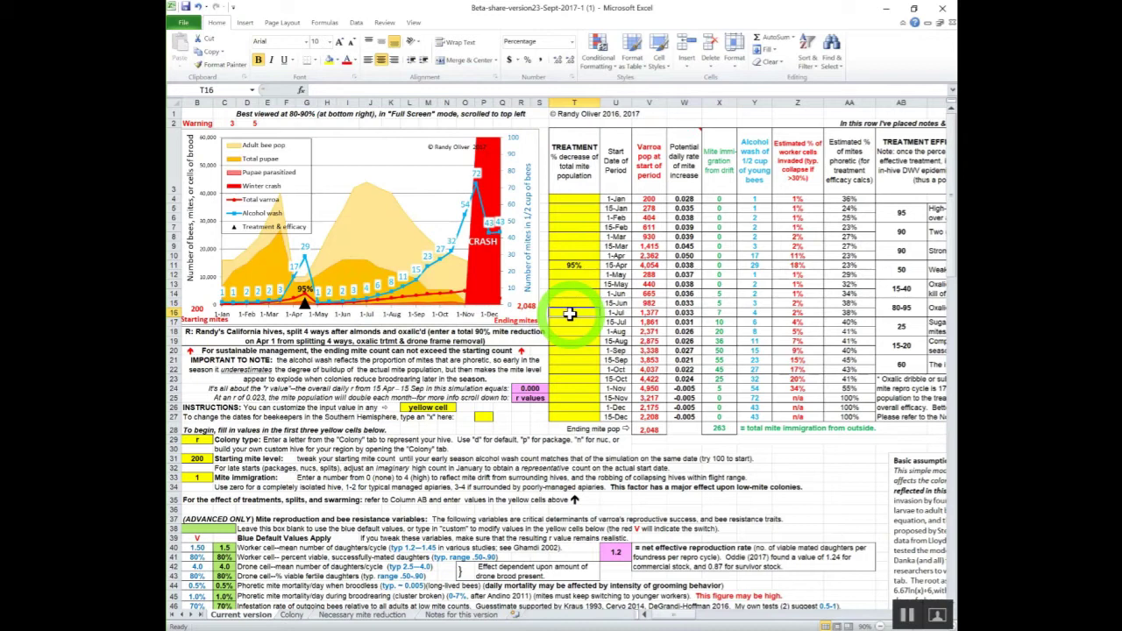
text(50)
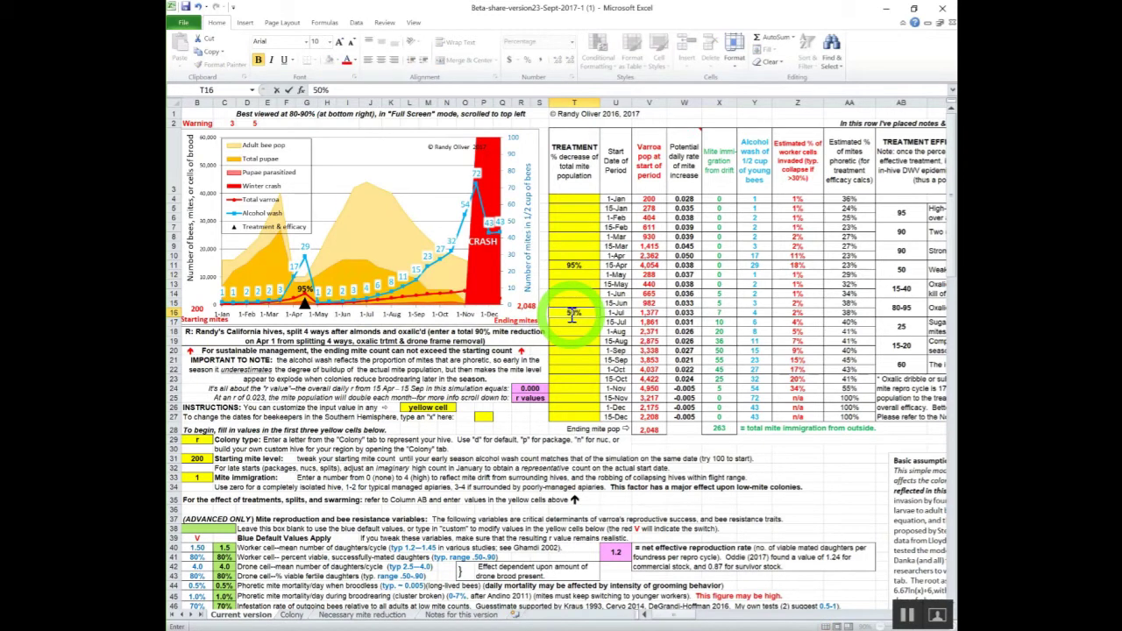
key(Return)
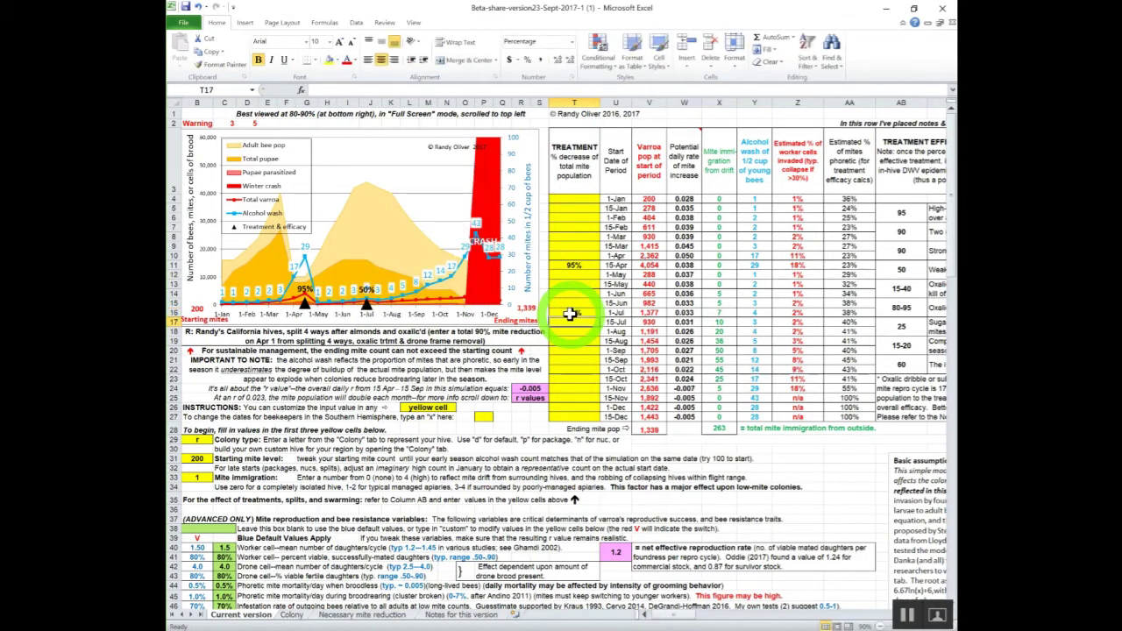
- Enter treatments of 90% for the 15-Aug period and 80% for the 15-Dec period
mouse_move(677, 624)
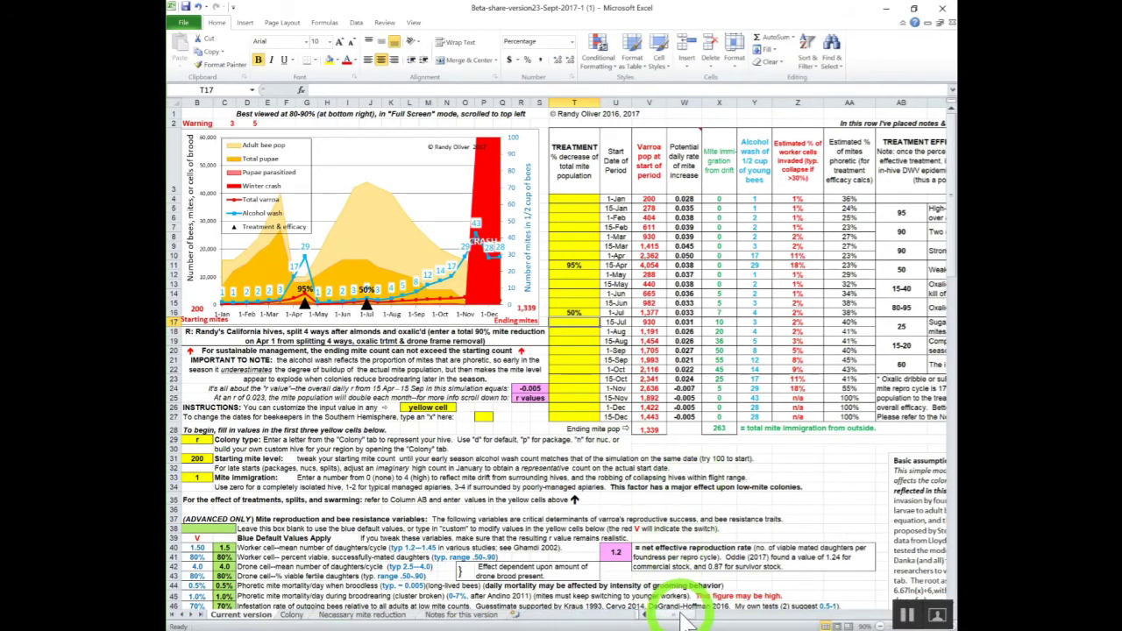
click(693, 613)
drag(693, 614, 752, 609)
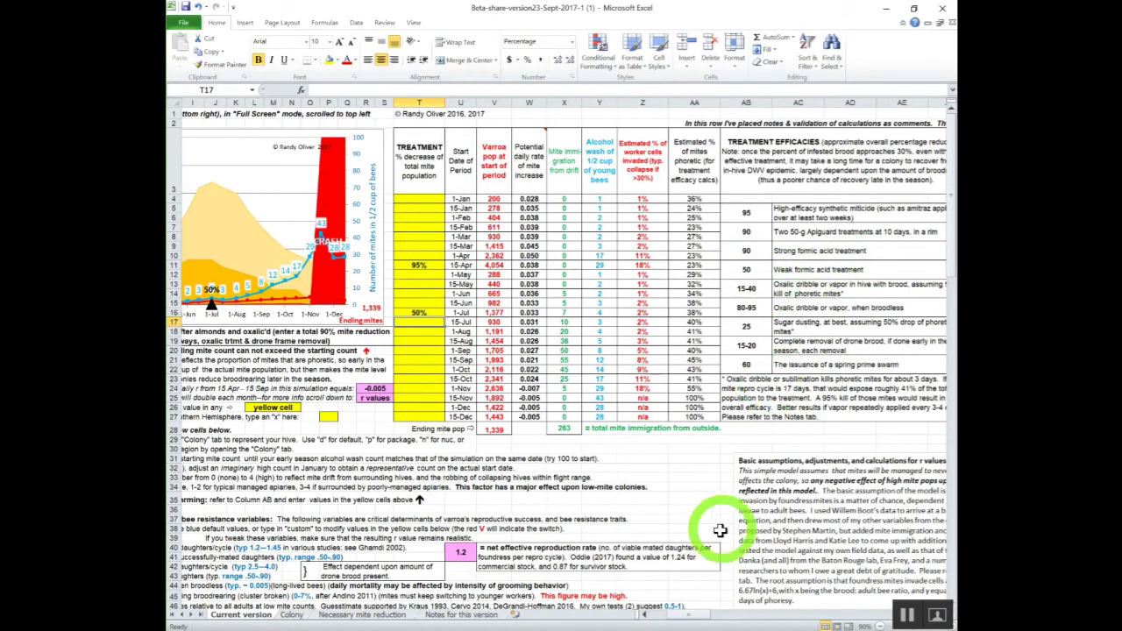
drag(687, 617, 658, 610)
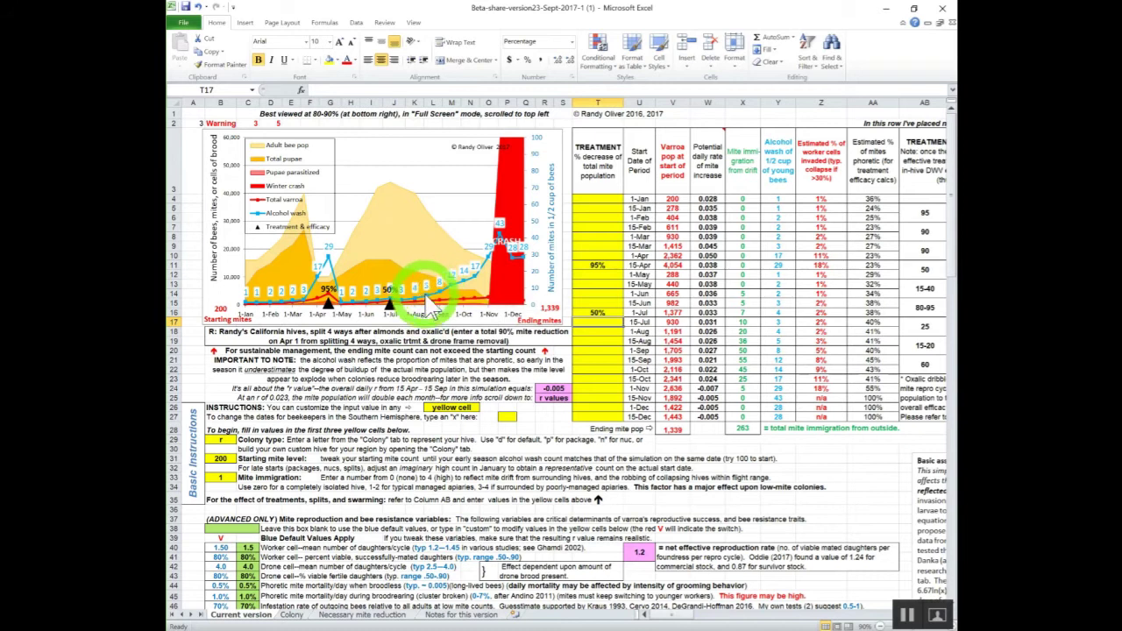
click(604, 342)
text(90)
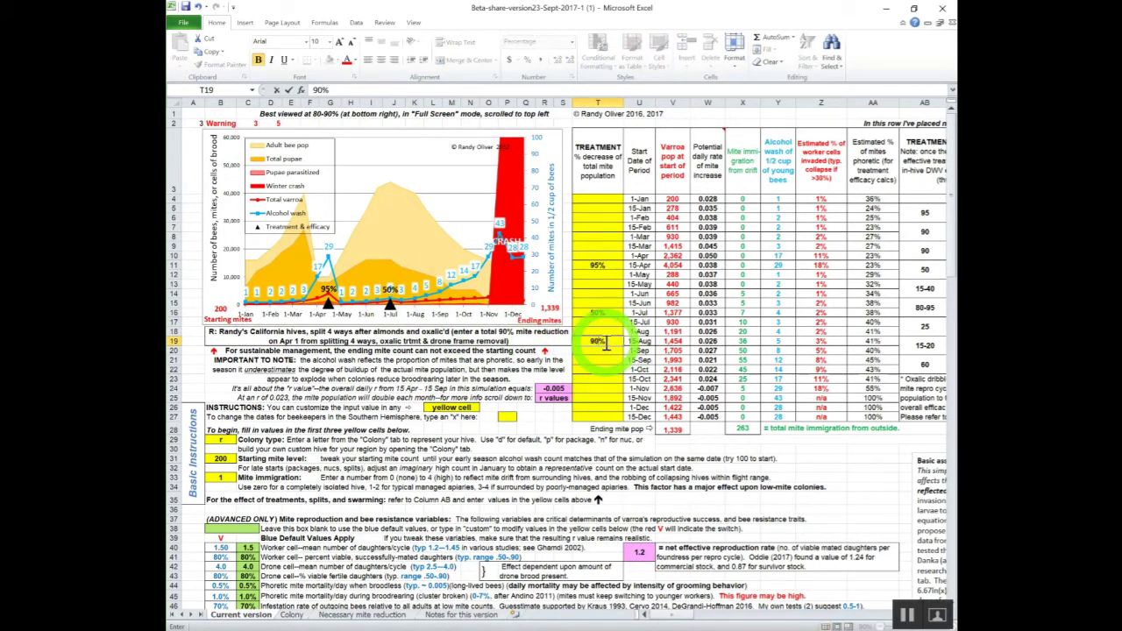
key(Return)
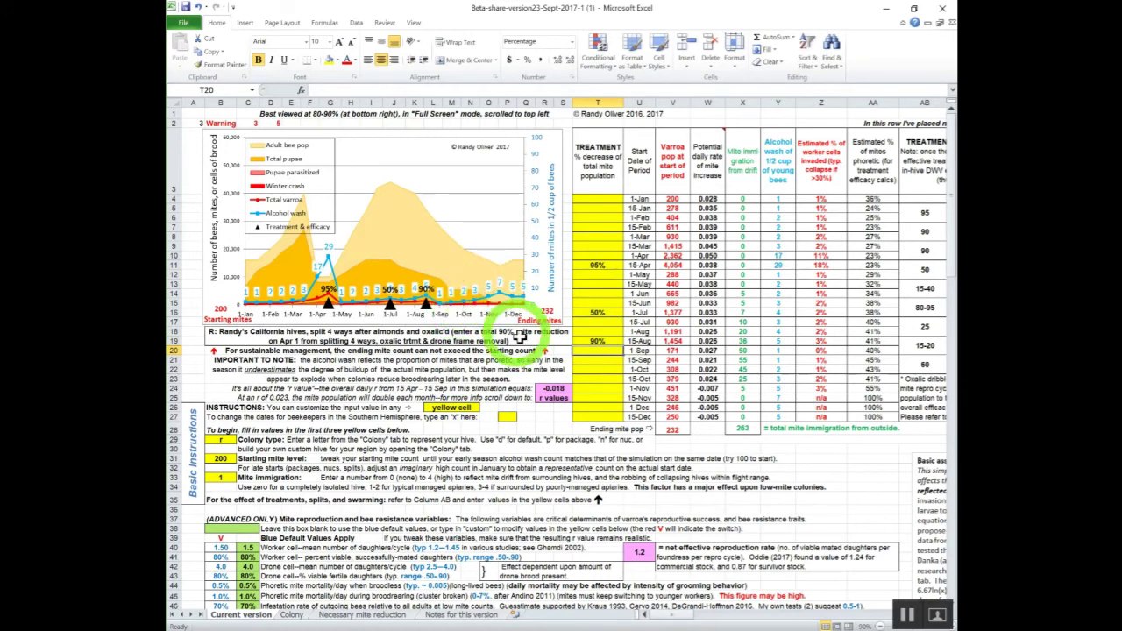
click(596, 416)
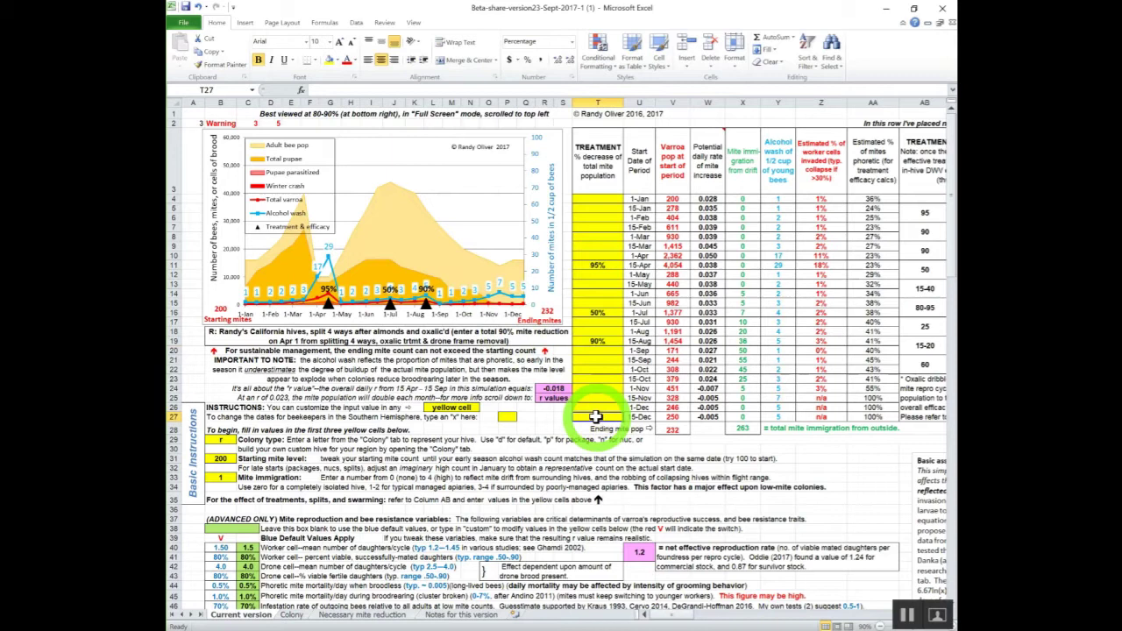
text(80)
key(Return)
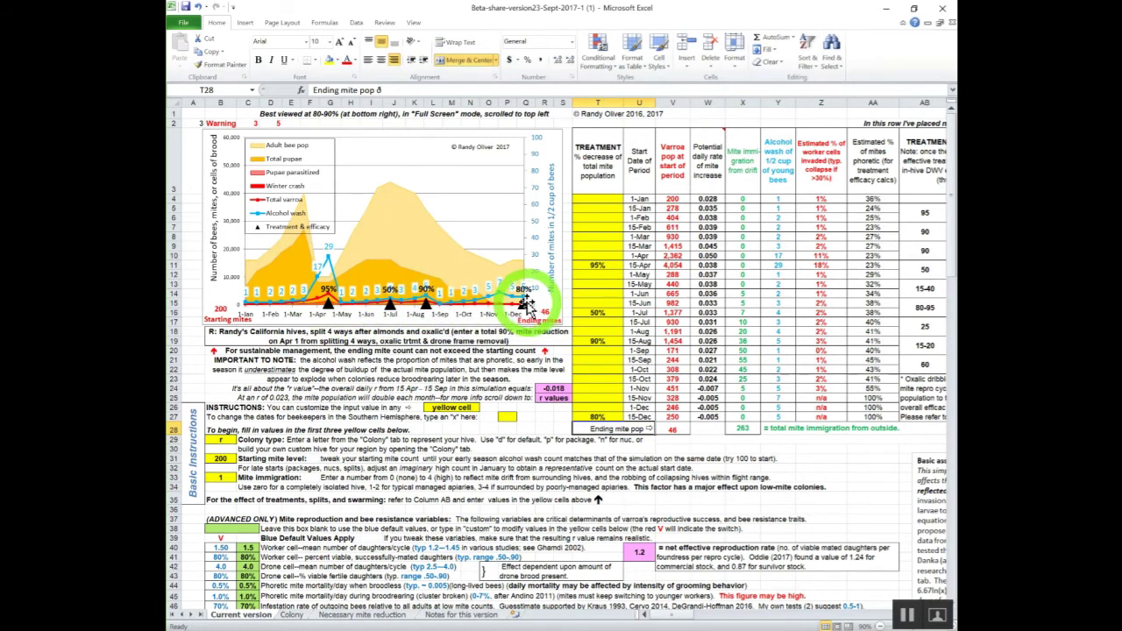
mouse_move(529, 322)
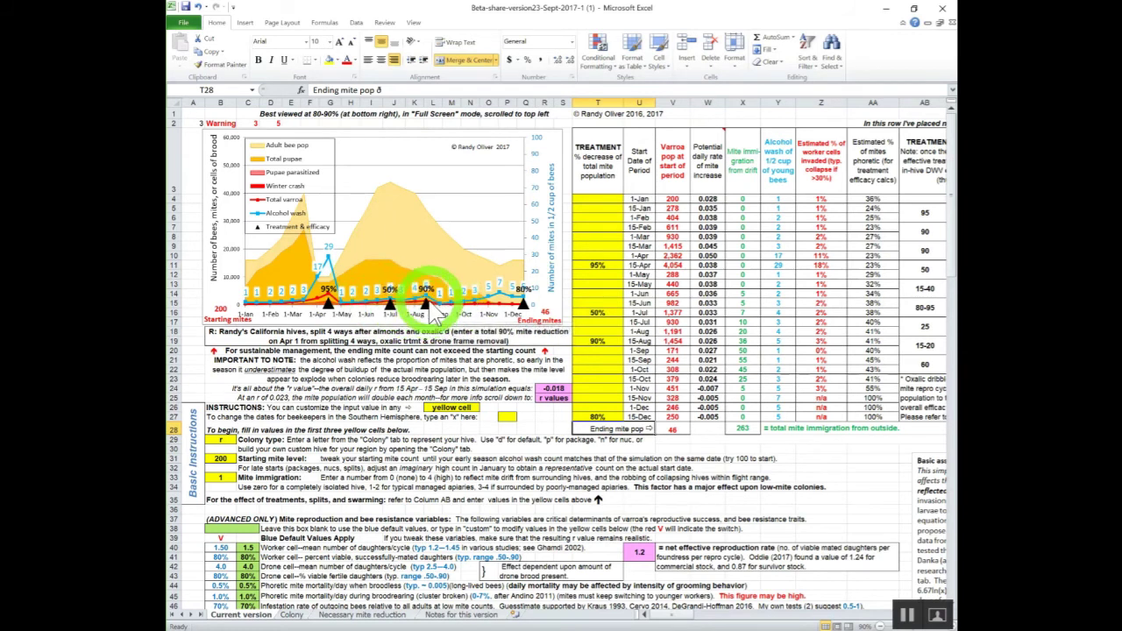
mouse_move(429, 323)
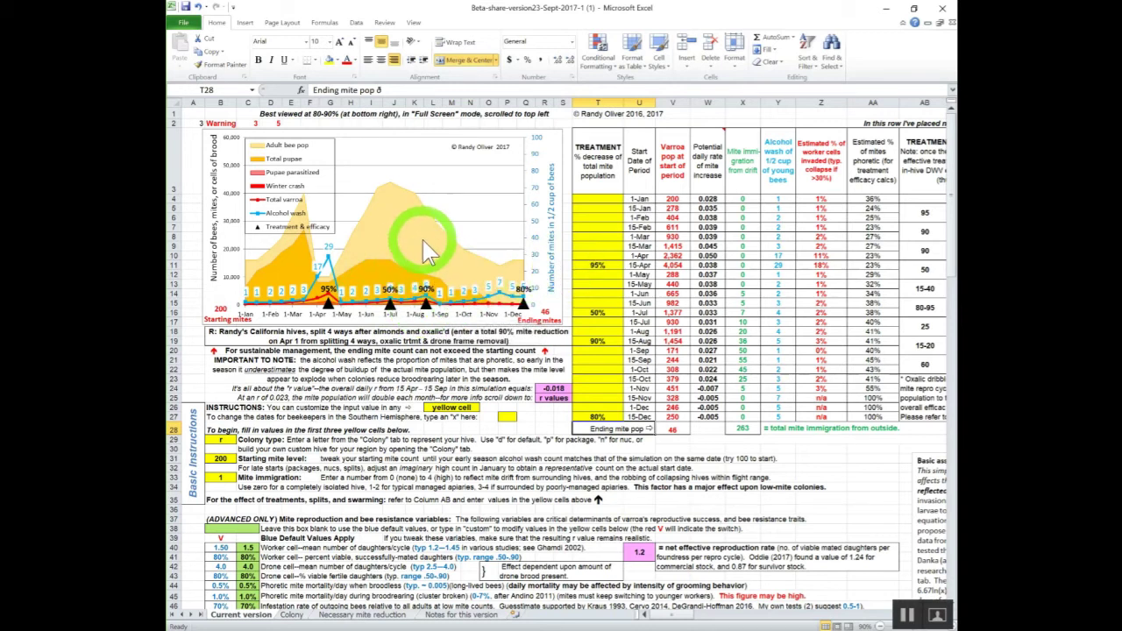
mouse_move(427, 250)
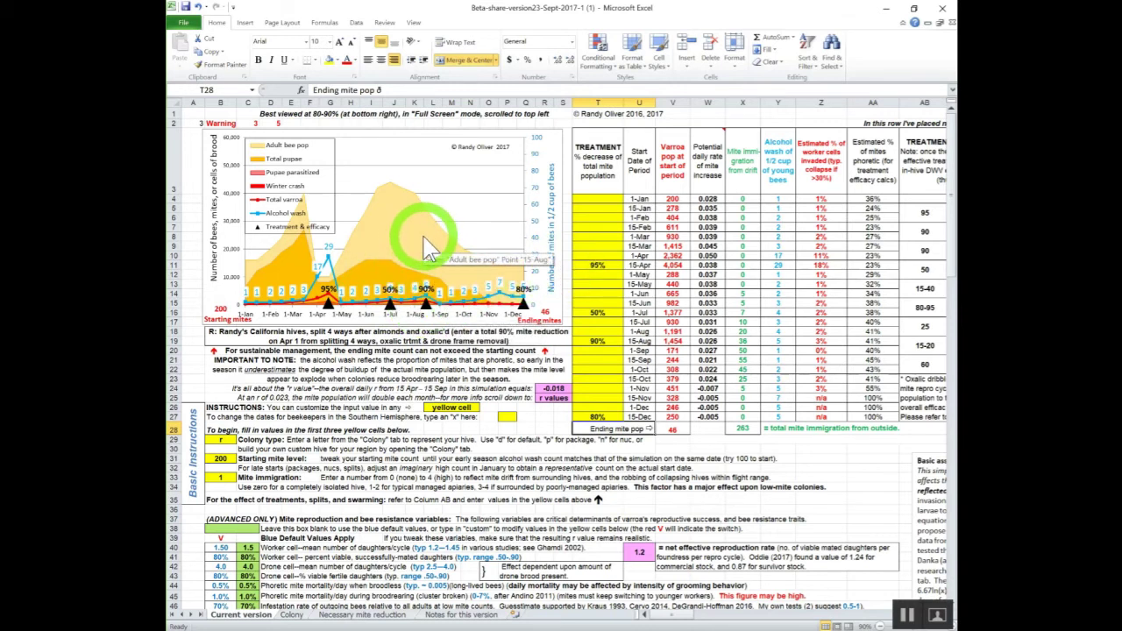